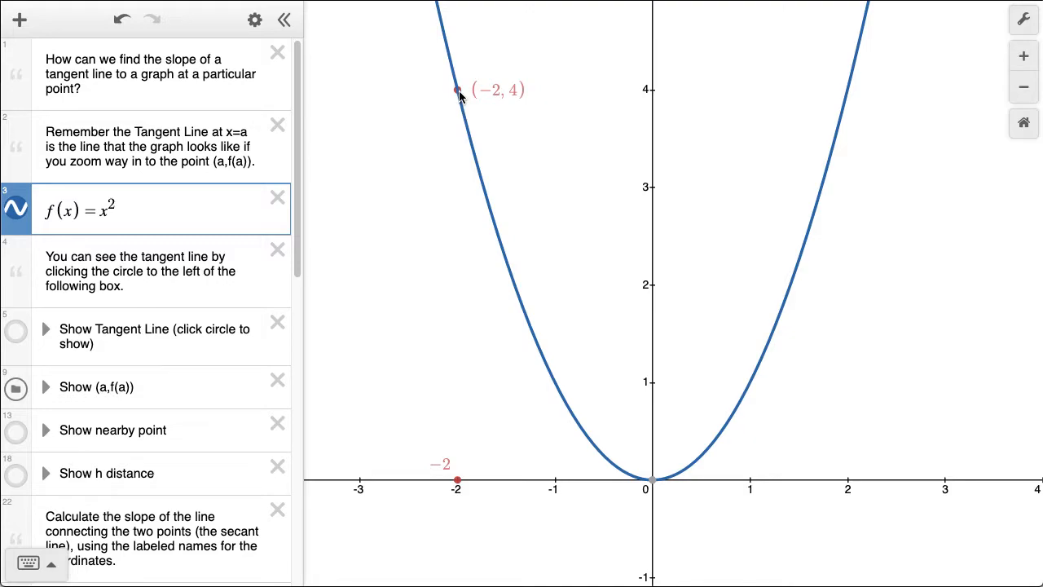
Step: Examine the parabola at high magnification around the point (-2, 4), and restore the original graph view
scroll(459, 96, up, 5)
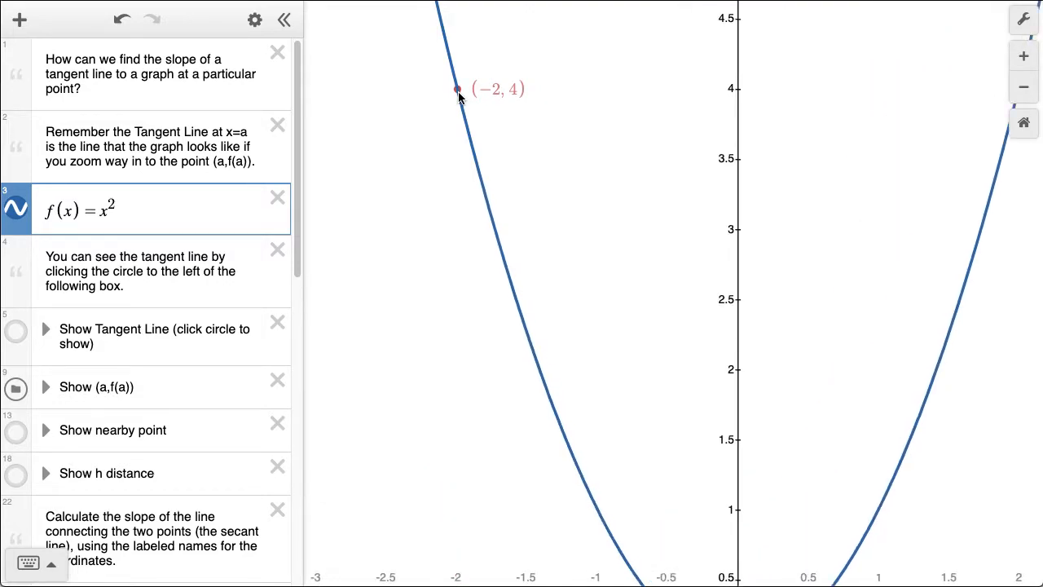
scroll(458, 93, up, 8)
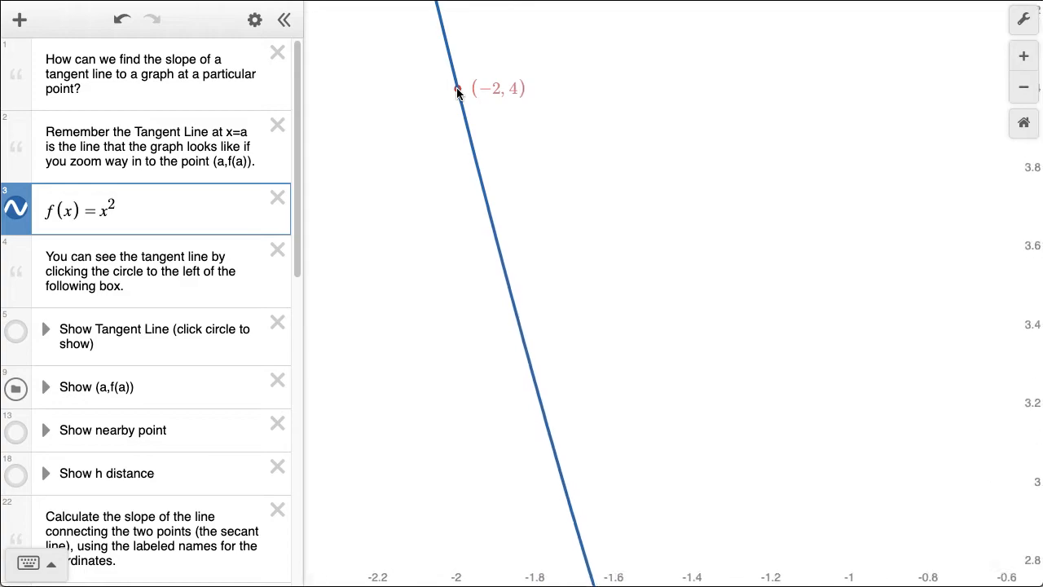
scroll(459, 95, up, 5)
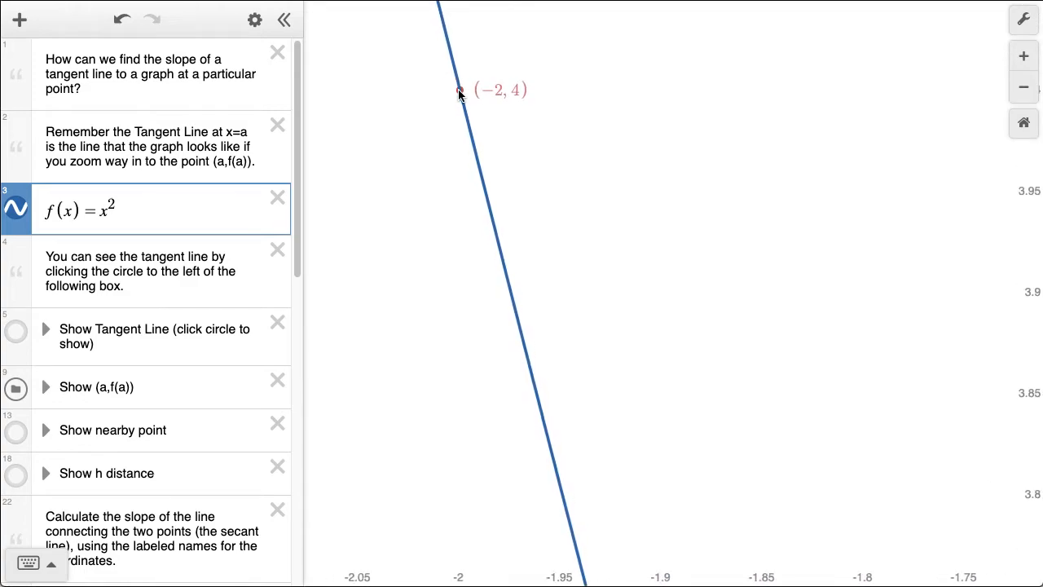
scroll(458, 95, up, 2)
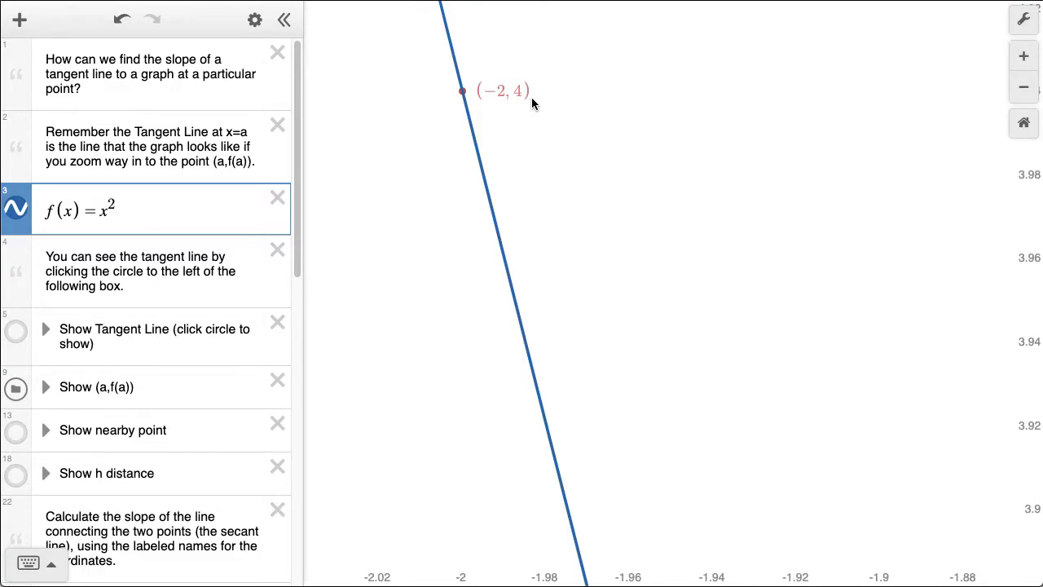
scroll(531, 96, down, 10)
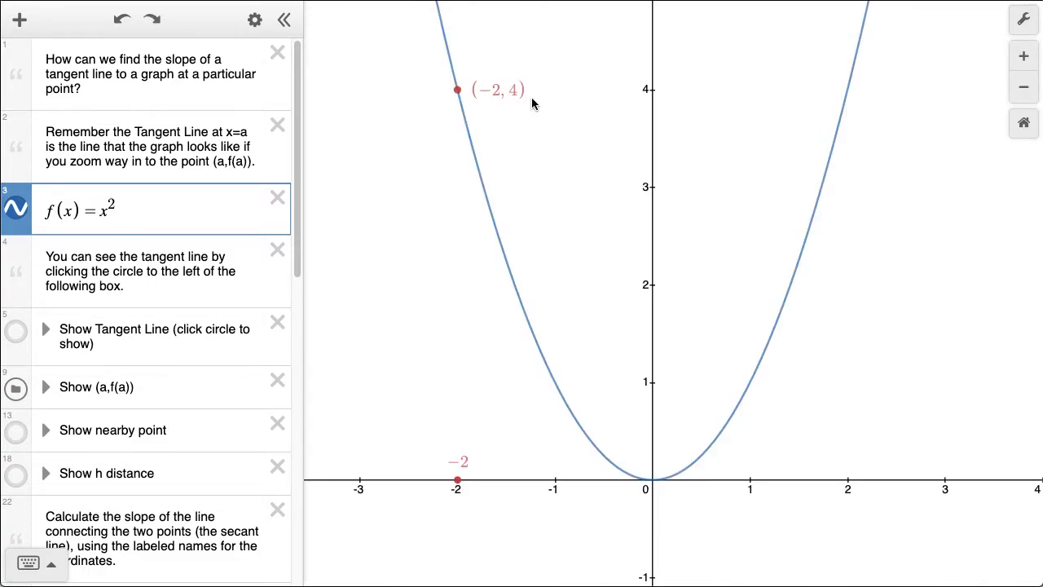
Step: Show the tangent line and the nearby point on the graph, placing b at about -0.8 on the x-axis
click(15, 330)
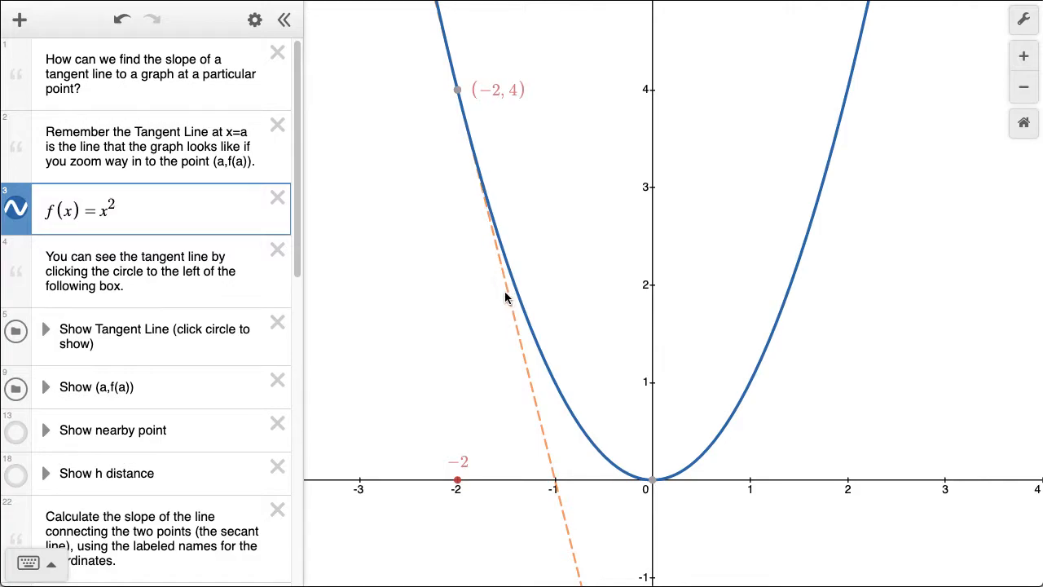
click(554, 220)
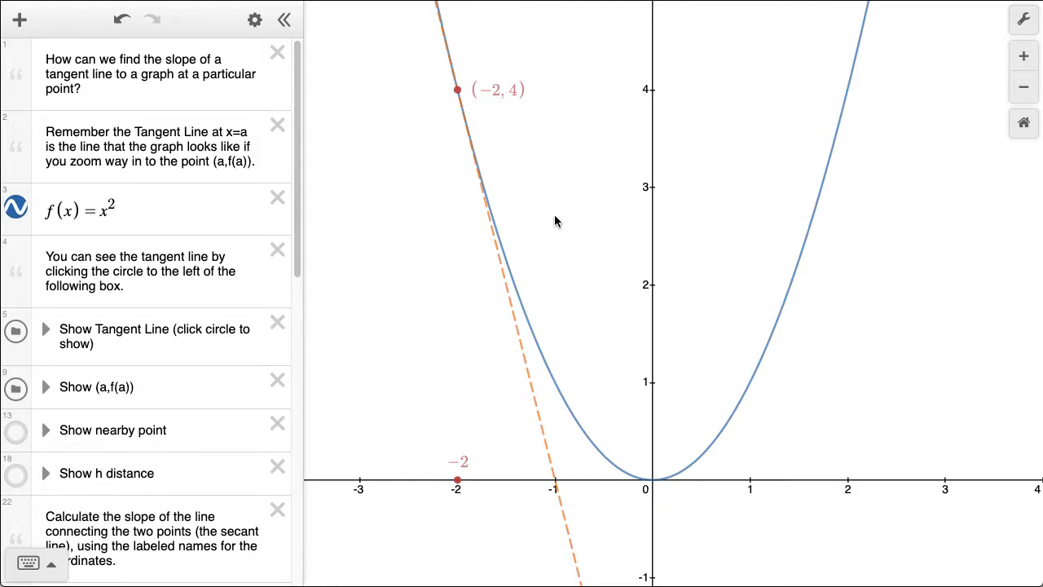
click(16, 432)
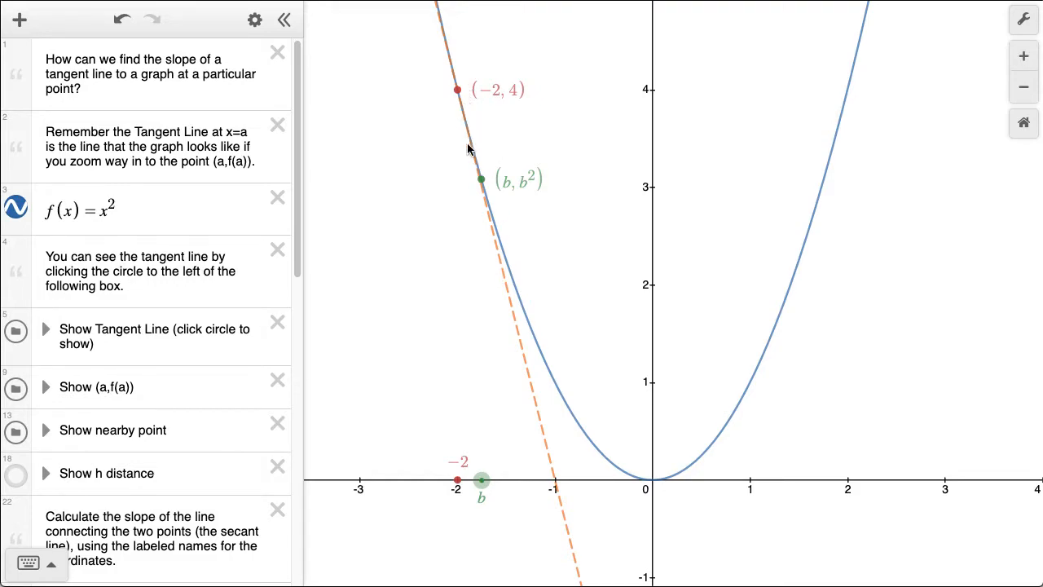
drag(482, 484, 576, 501)
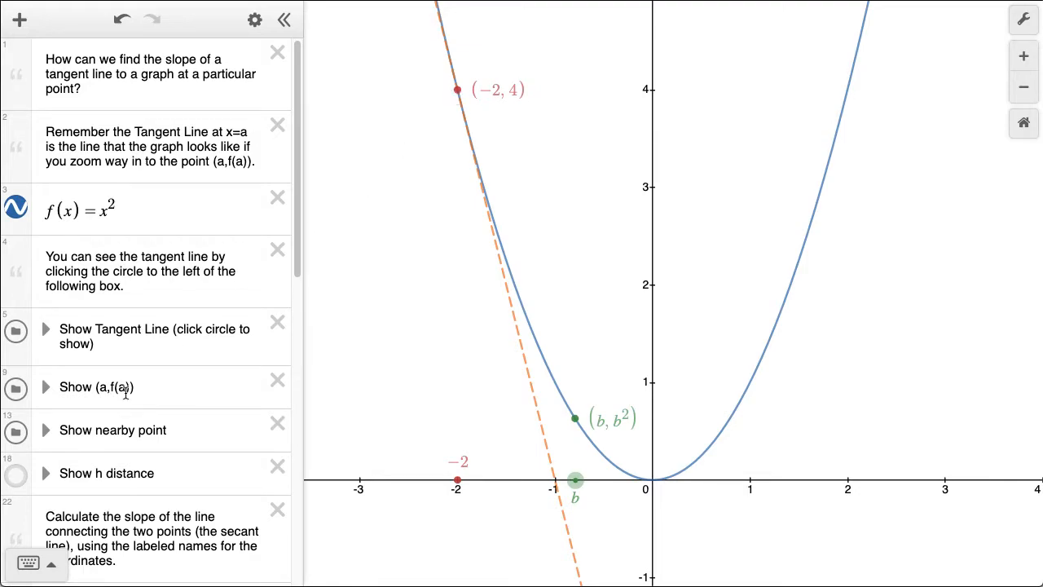
Step: Move point b along the x-axis to about 0.75, on the other side of the origin
scroll(130, 364, down, 5)
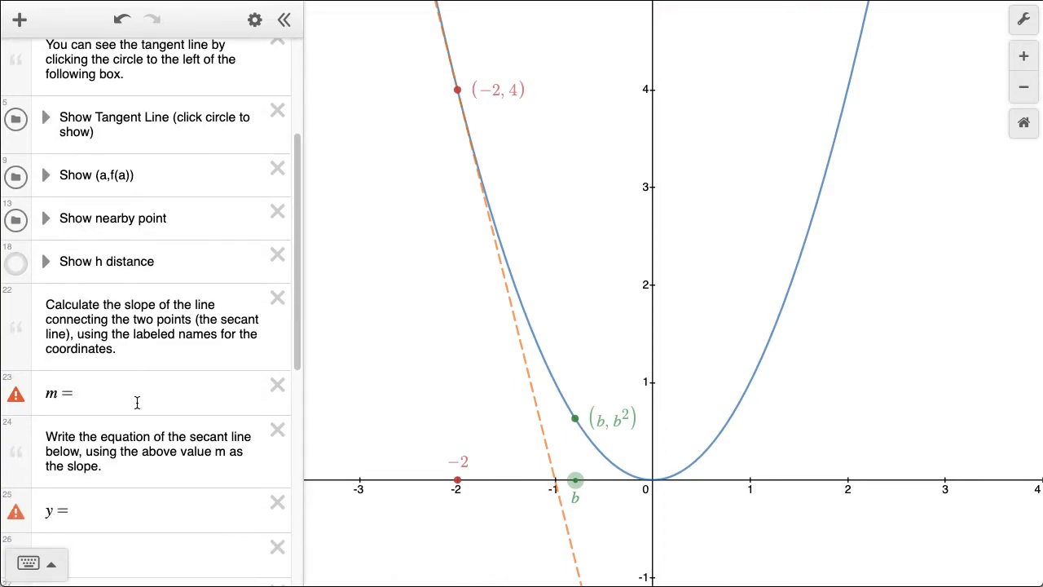
click(92, 396)
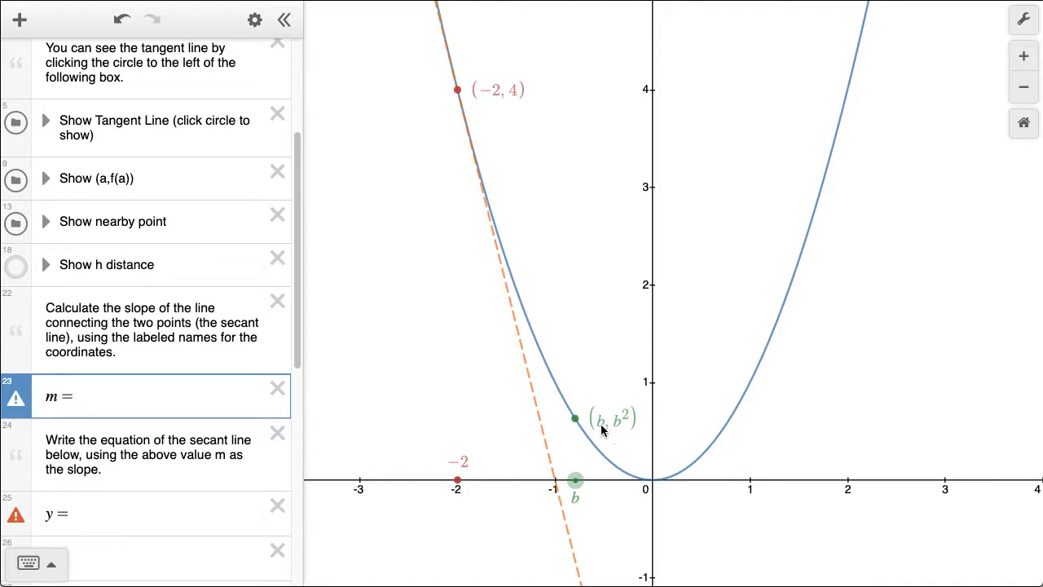
drag(576, 482, 725, 494)
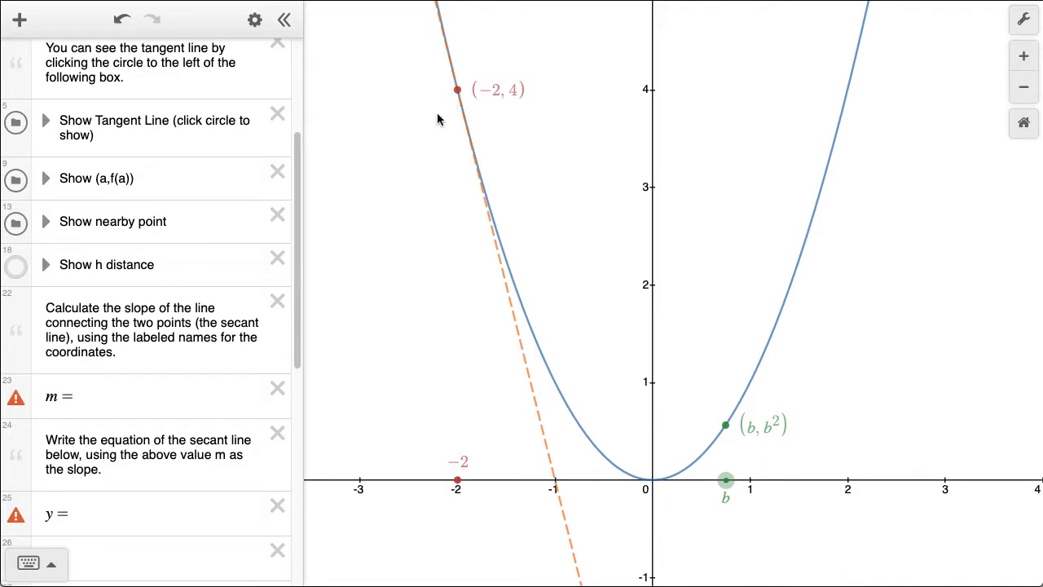
Step: Complete the secant slope expression as m = (b^2 - 4)/(b - (-2))
click(163, 388)
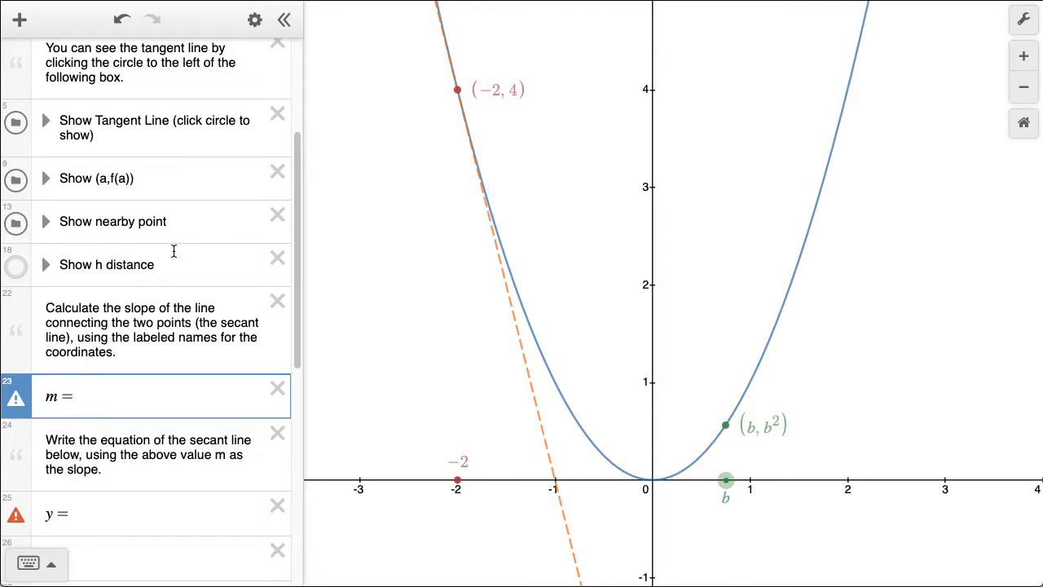
text(b^2)
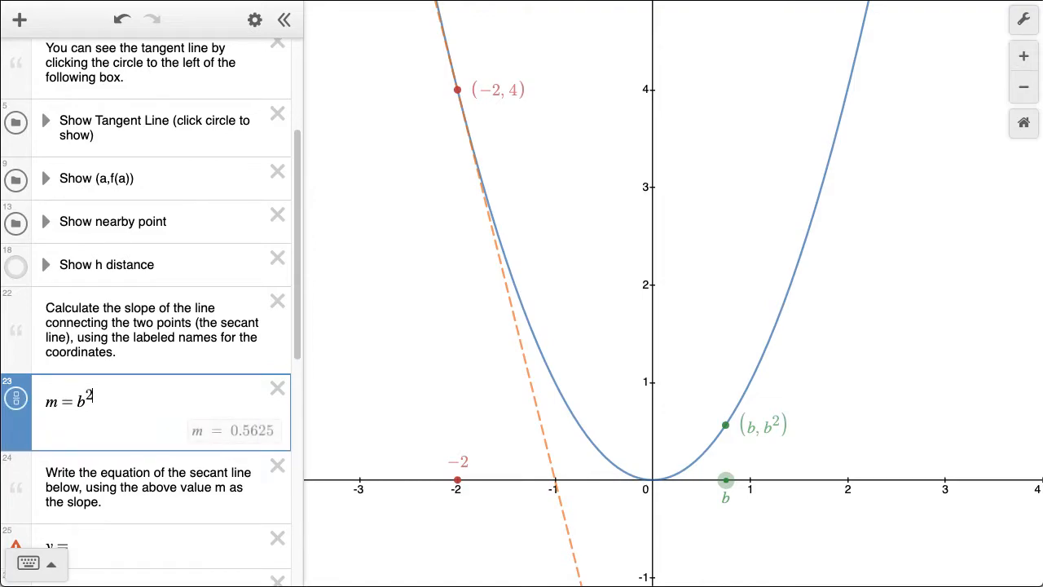
key(Right)
text(-)
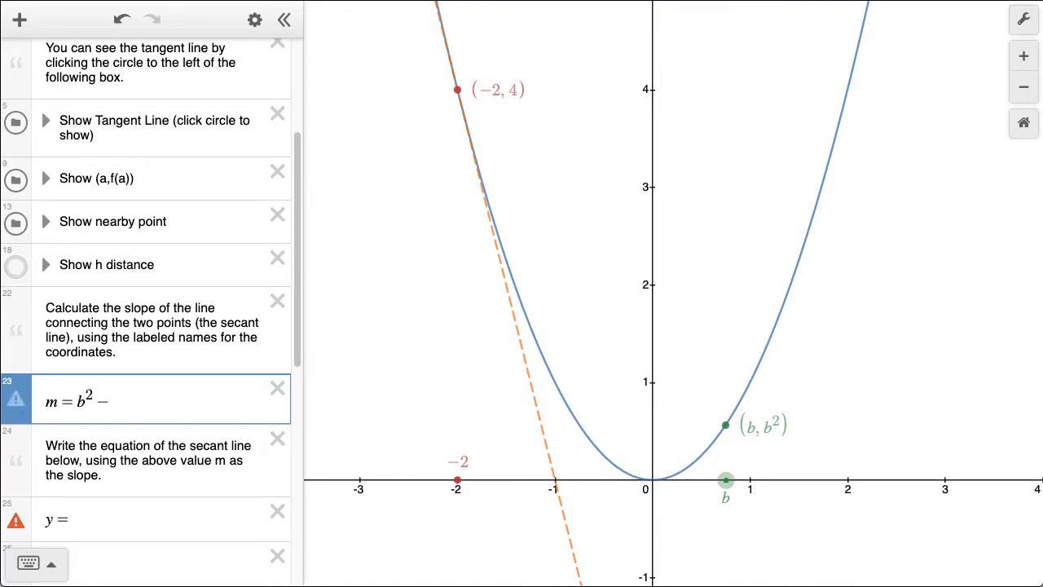
text(4)
key(shift+Left)
key(shift+Left)
key(shift+Left)
key(shift+Left)
text(/()
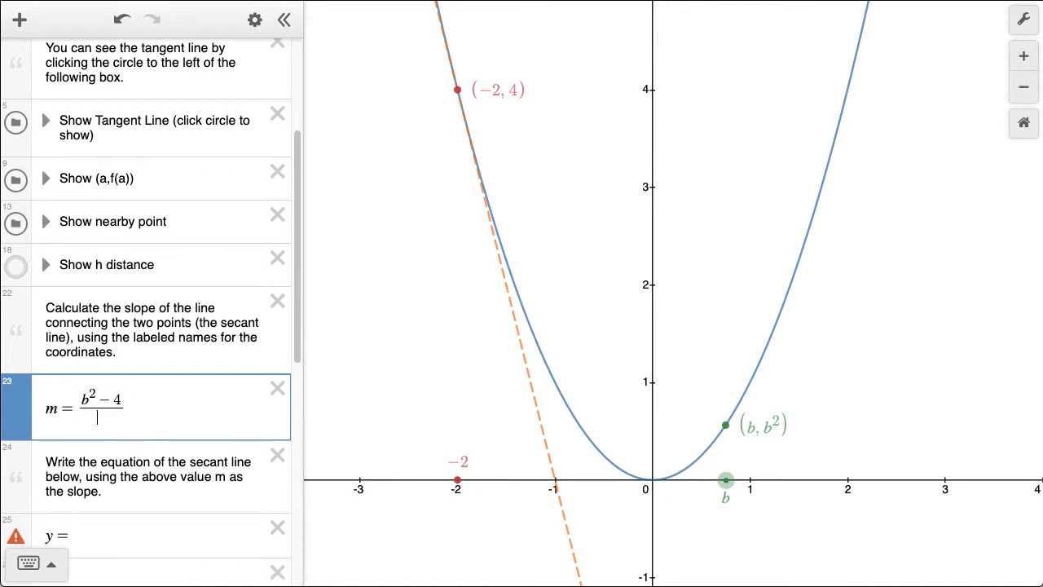
text(b-(-2)
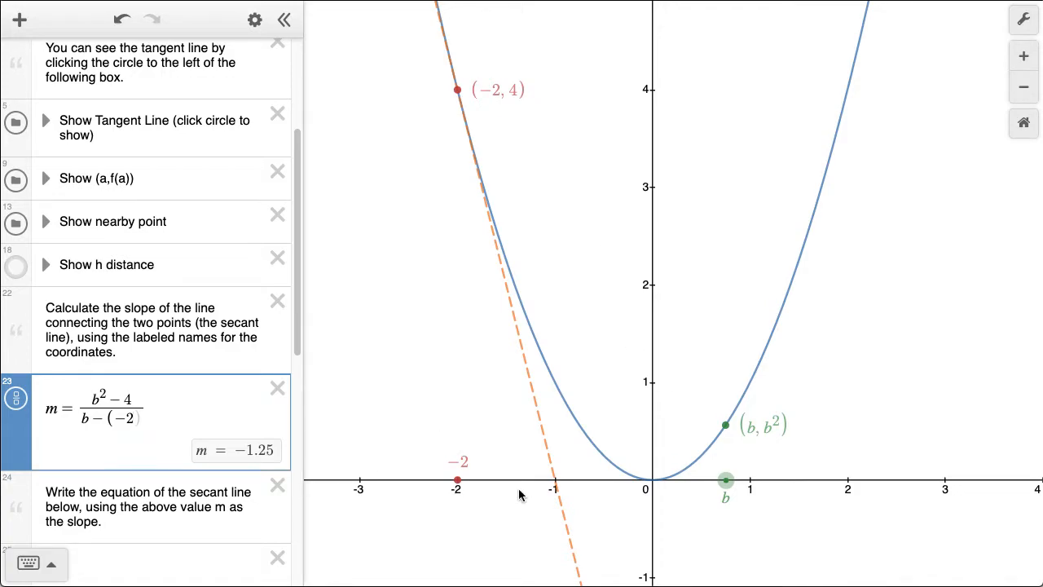
Step: Bring point b along the x-axis to -2 to check the secant slope where the two points coincide
click(541, 427)
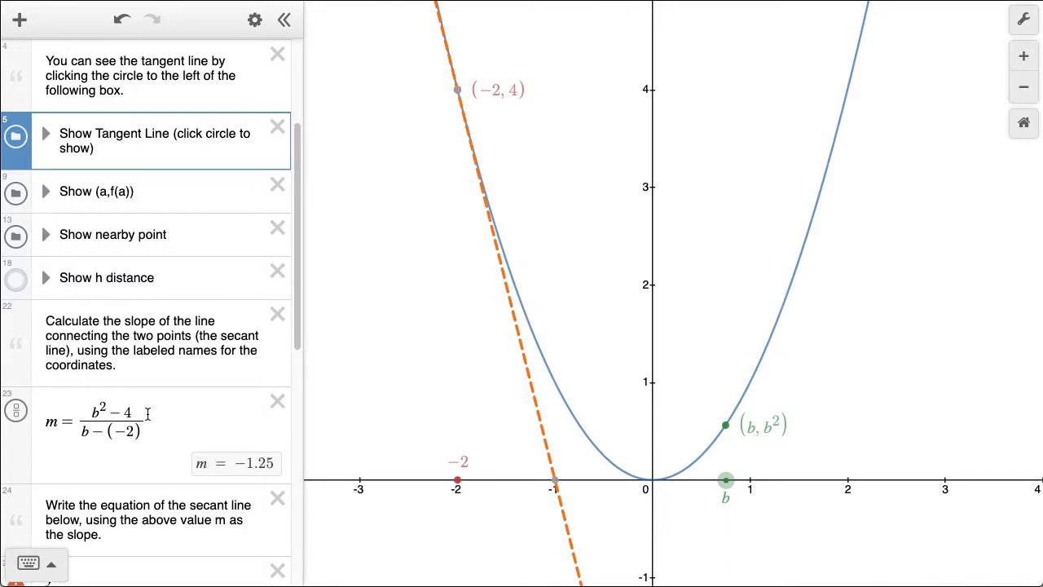
click(60, 421)
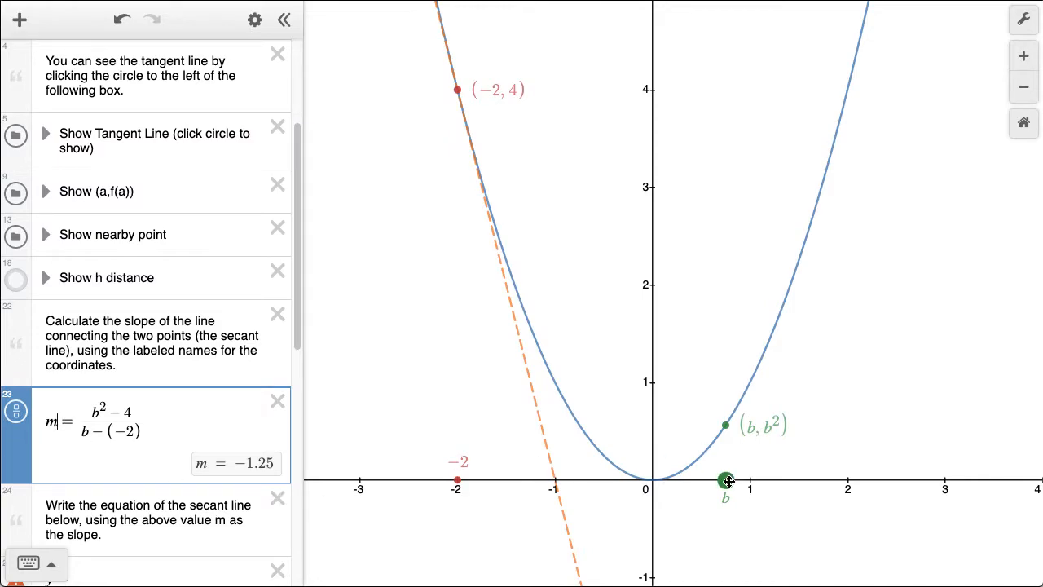
drag(727, 481, 464, 471)
drag(463, 472, 458, 471)
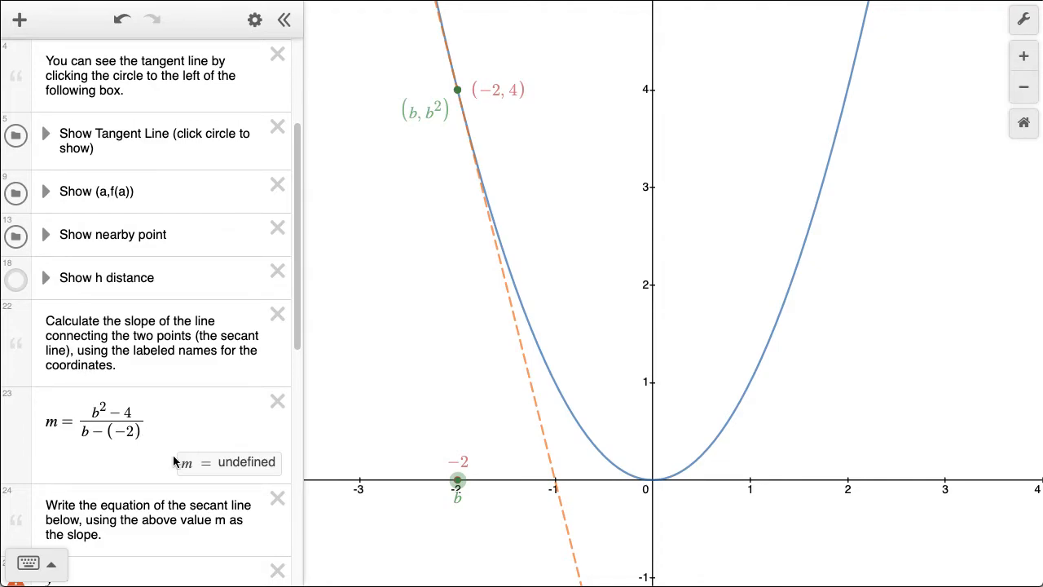
Step: Compare the secant slope with b just on either side of -2, at about -2.04, -1.95 and -1.99
click(457, 485)
drag(457, 485, 454, 485)
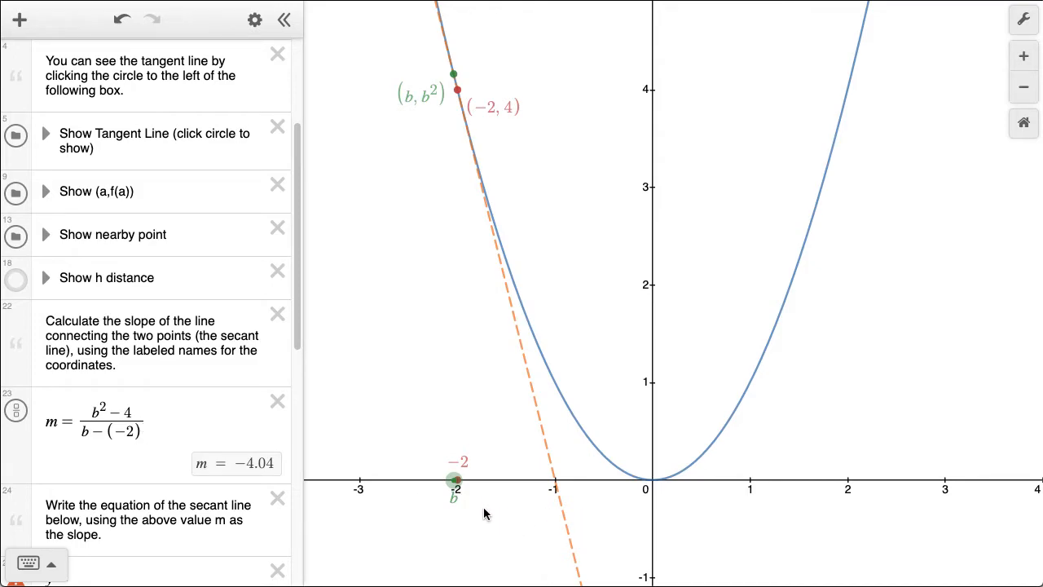
drag(455, 485, 463, 488)
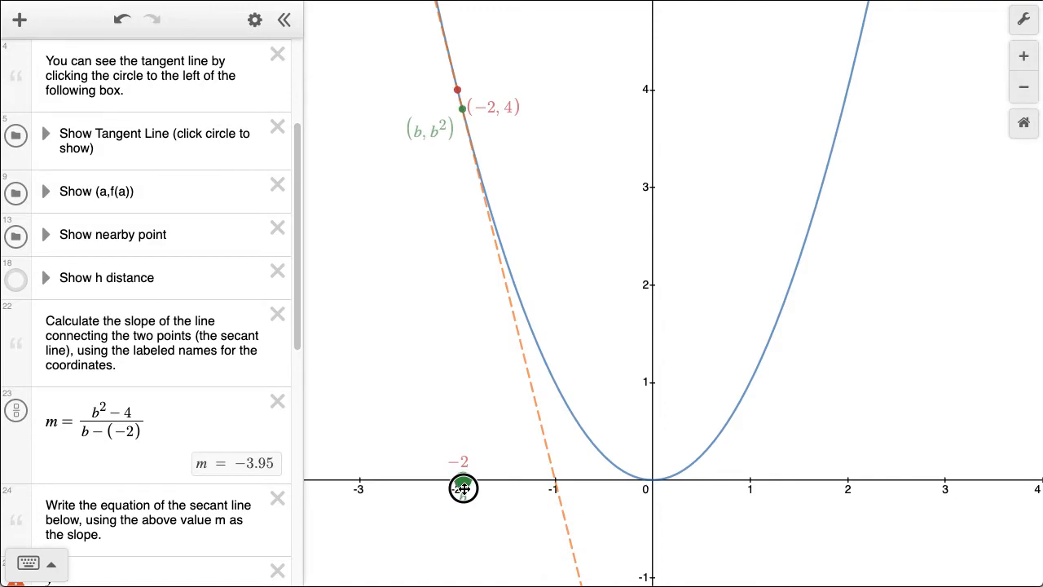
drag(462, 488, 460, 486)
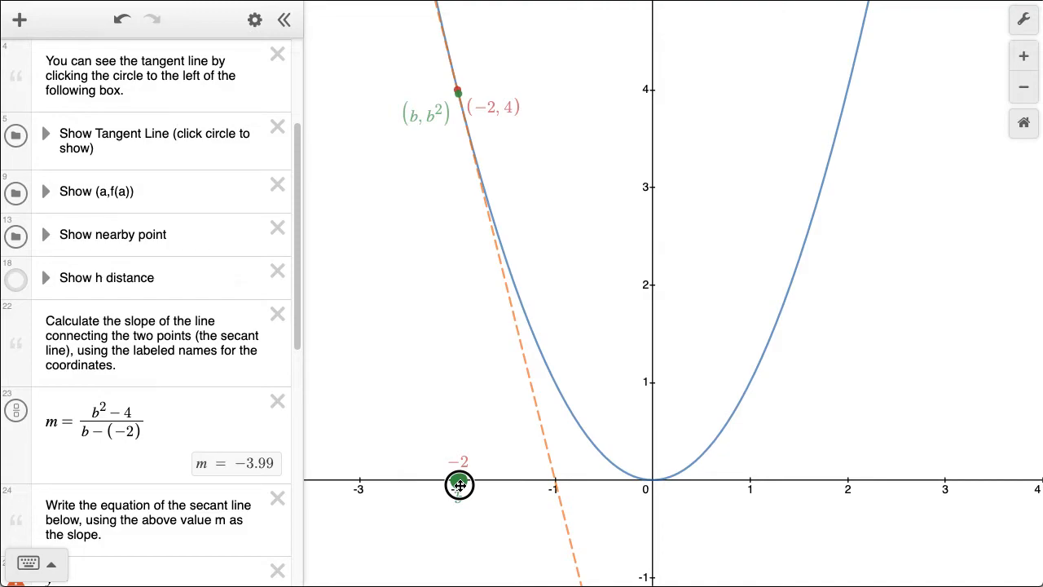
drag(459, 486, 459, 485)
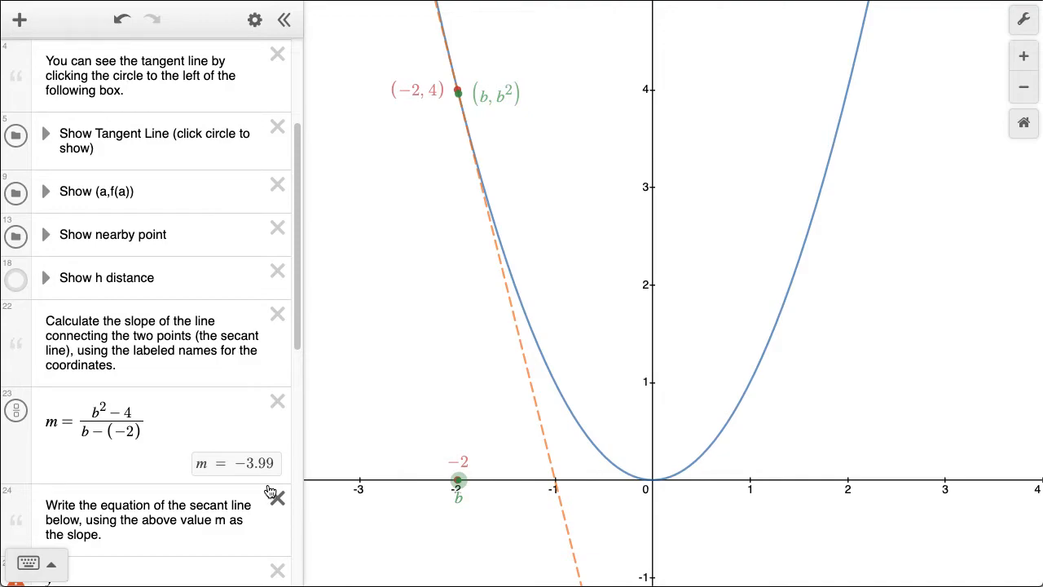
scroll(175, 445, up, 1)
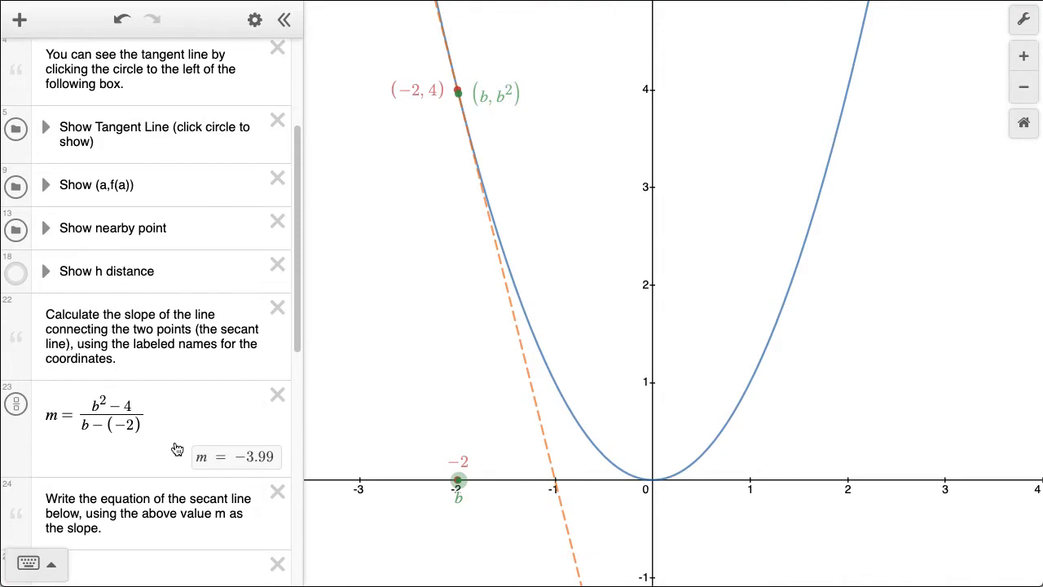
Step: Move point b away from the tangent point to about -0.68 and look over the table of slopes for B near -2
drag(459, 482, 587, 481)
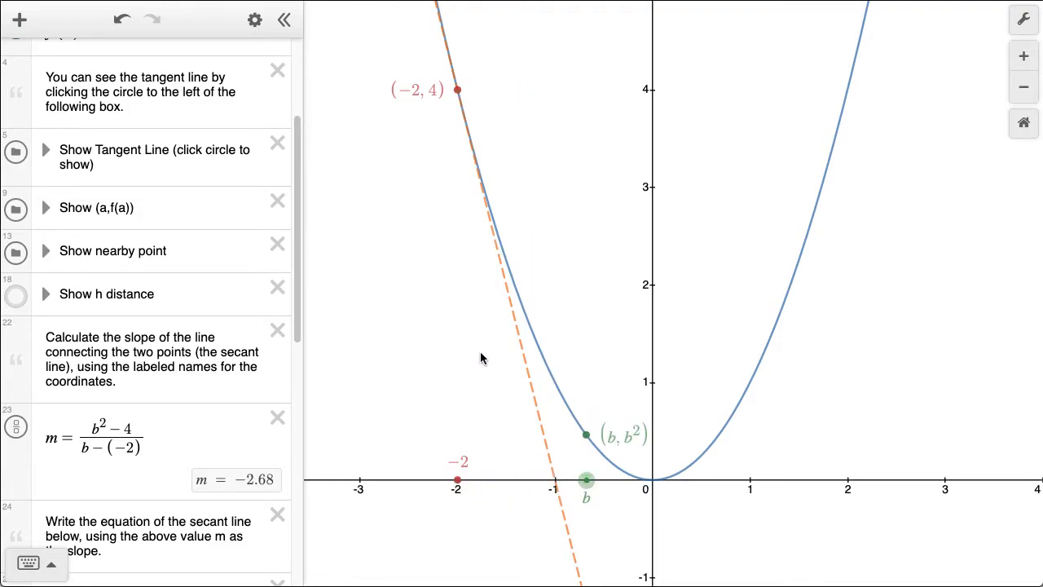
scroll(172, 481, down, 1)
scroll(173, 479, down, 5)
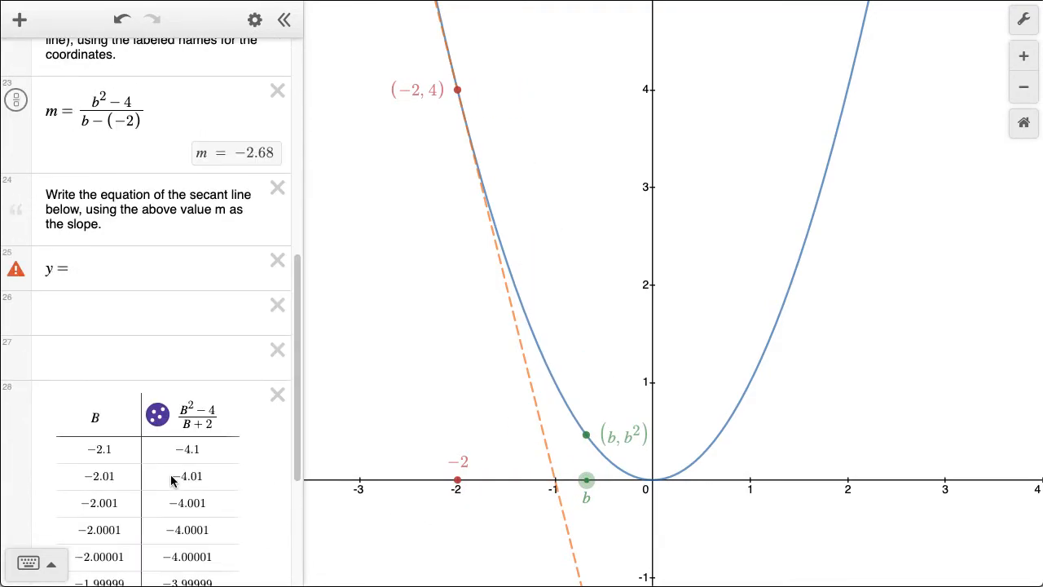
scroll(171, 476, up, 2)
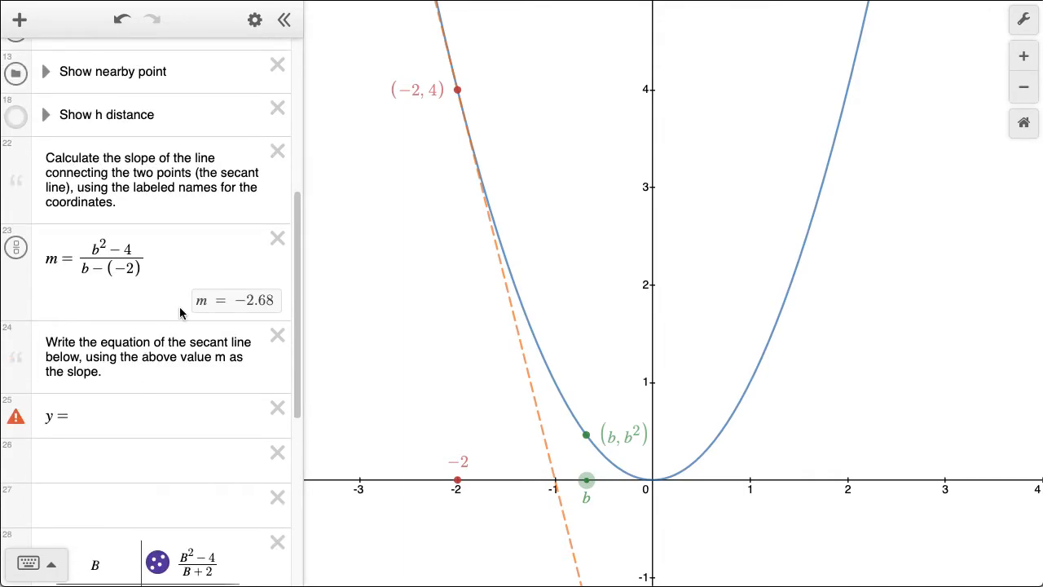
click(96, 420)
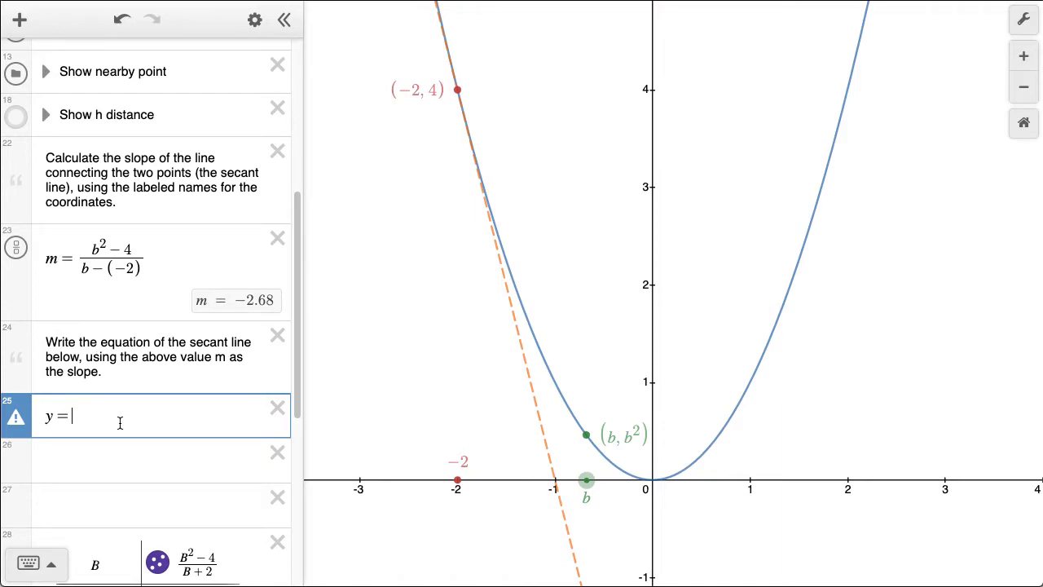
text(m)
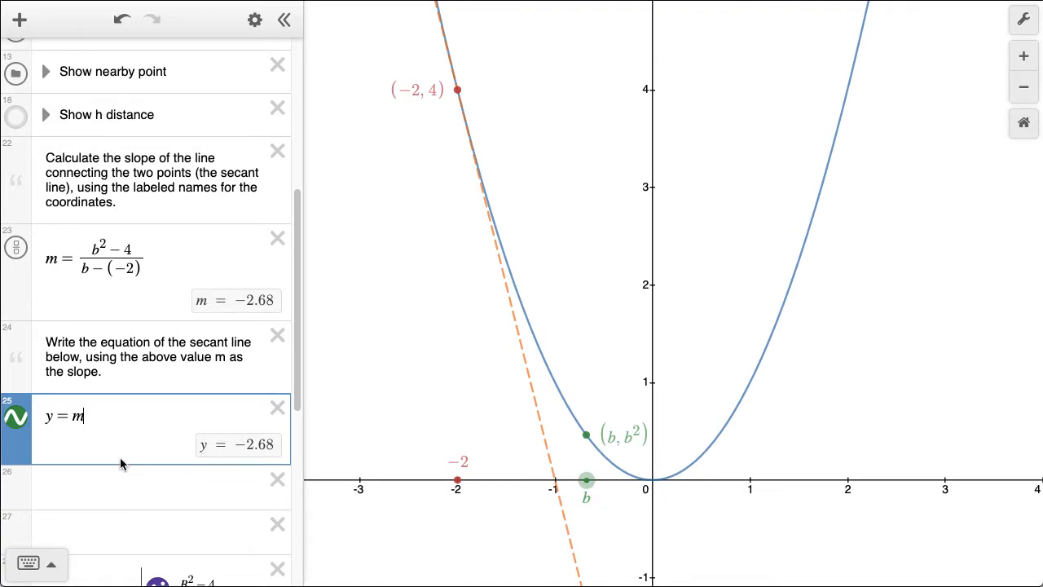
key(BackSpace)
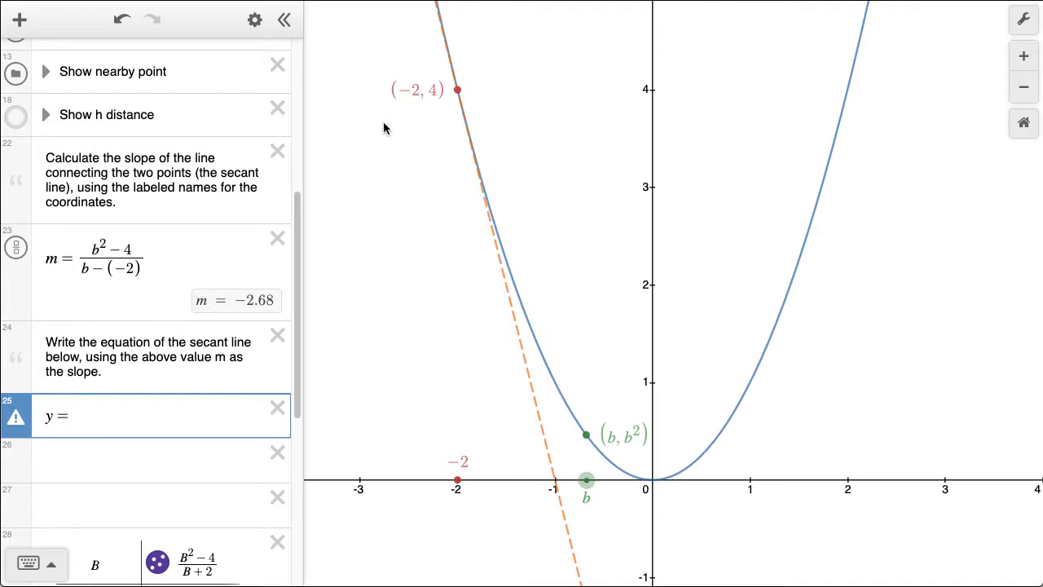
Step: Insert a note reading "passes through (-2,4) and has slope m" above the unfinished y = equation
click(166, 373)
key(Return)
text(([)
key(BackSpace)
text(p)
key(BackSpace)
key(BackSpace)
text(")
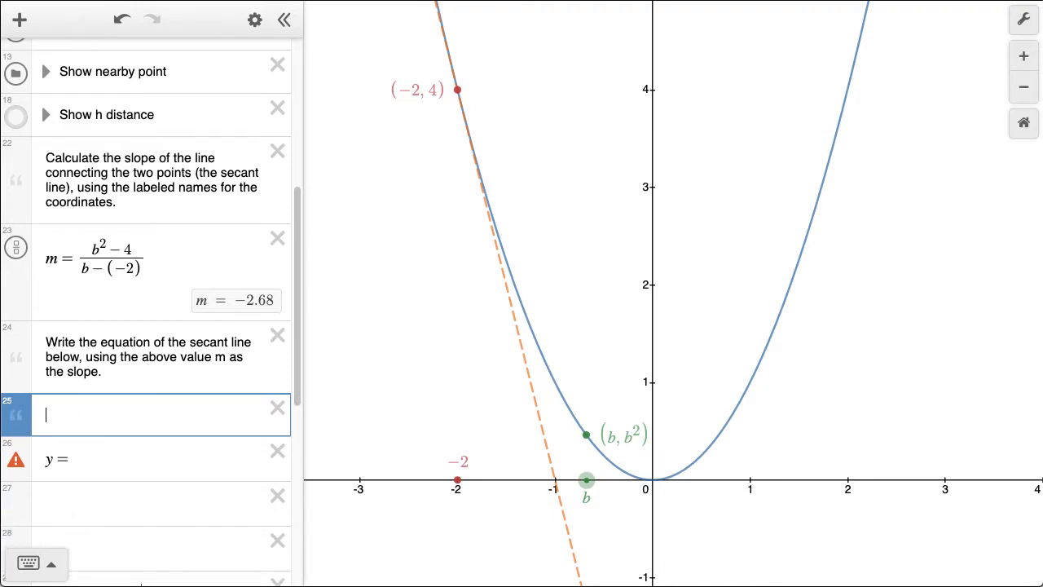
text(passes through (-2,)
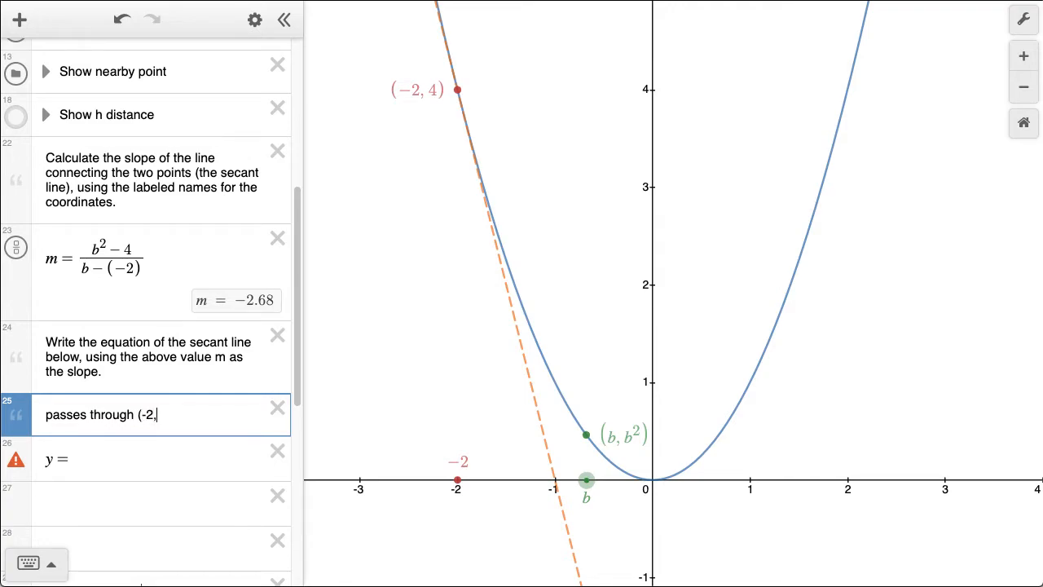
text(4) and has slope m)
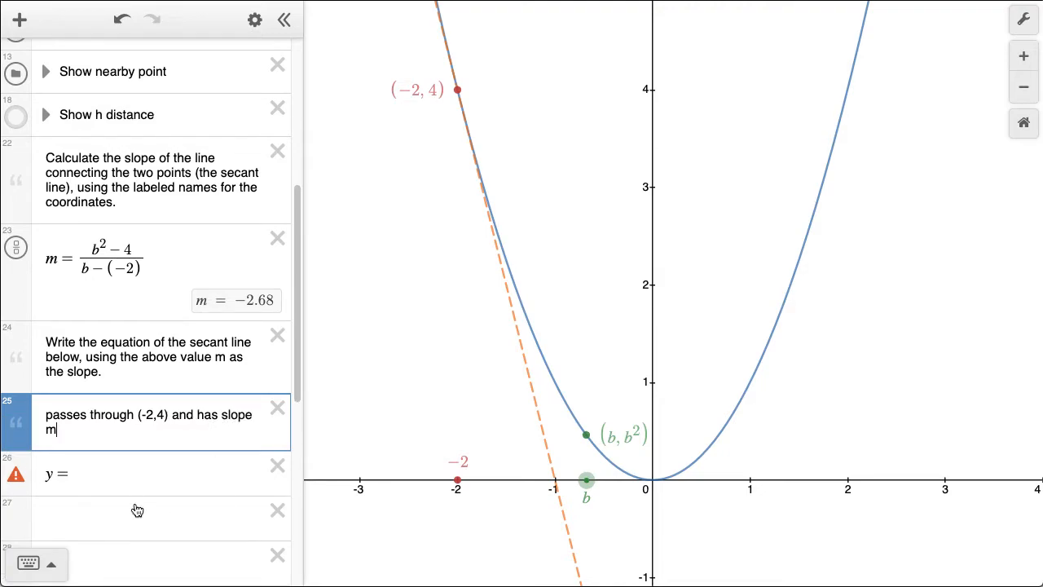
click(127, 473)
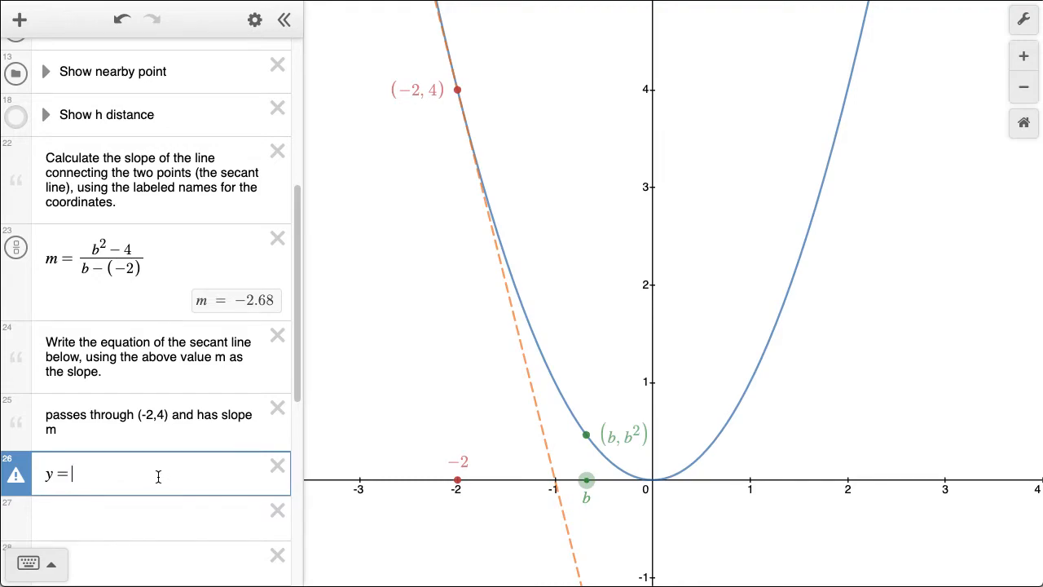
Step: Complete the secant line equation as y = 4 + m(x - (-2))
text(4)
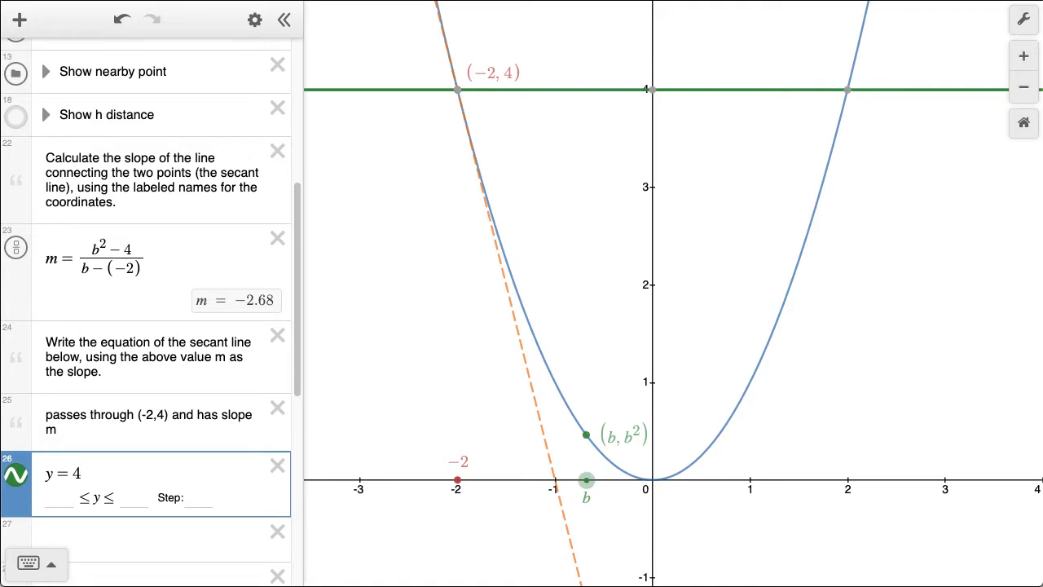
text(+m)
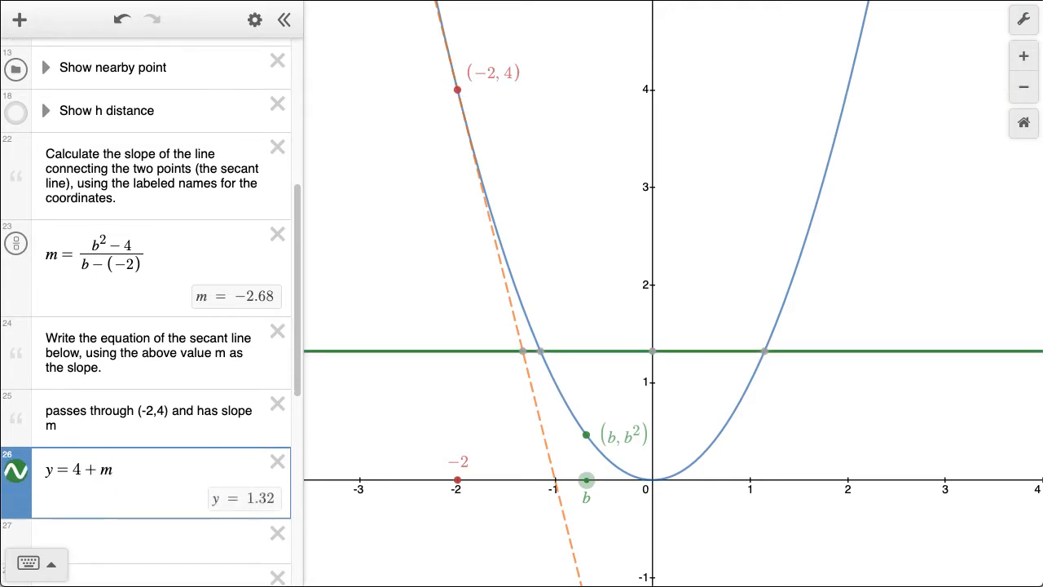
text(()
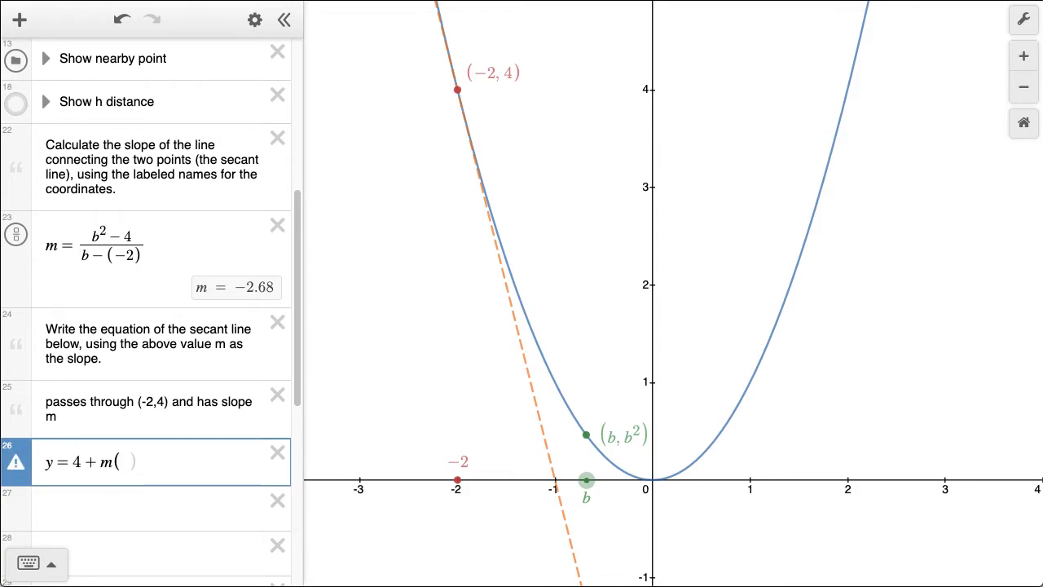
text(x-(-2)
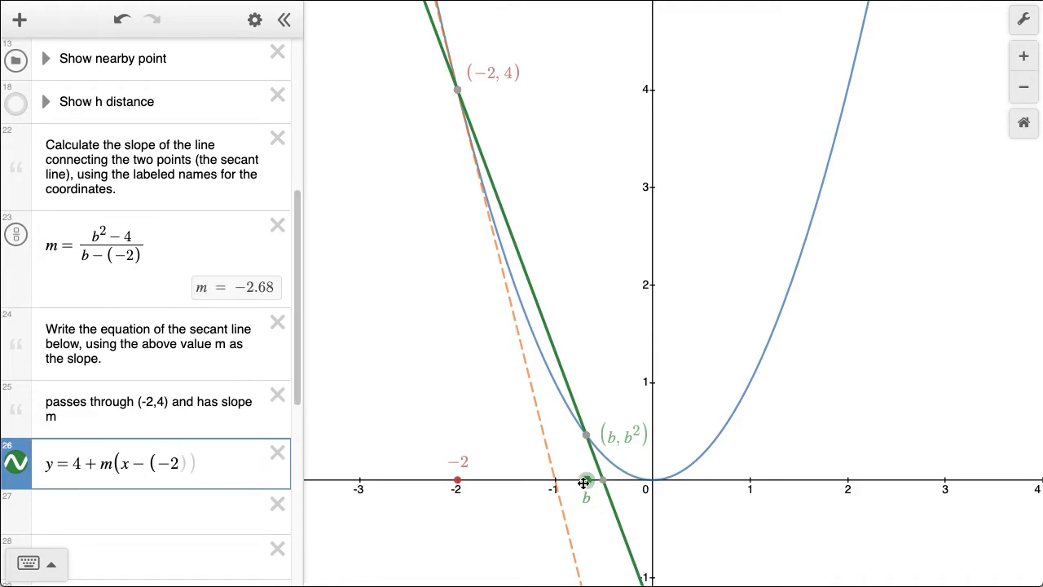
Step: Move point b along the x-axis to -0.7 and 0.6 to test the secant line, and look over the table of slopes
mouse_move(585, 481)
mouse_down()
mouse_move(708, 481)
mouse_move(815, 461)
mouse_move(507, 510)
mouse_move(437, 503)
mouse_move(400, 484)
mouse_move(345, 484)
mouse_move(583, 480)
mouse_up()
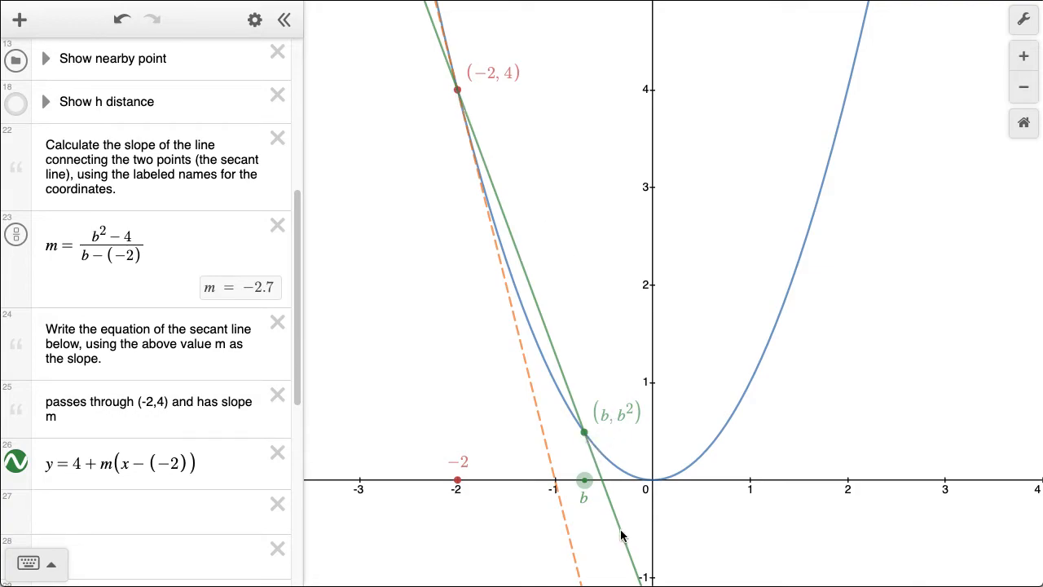
drag(583, 484, 710, 490)
scroll(123, 456, down, 5)
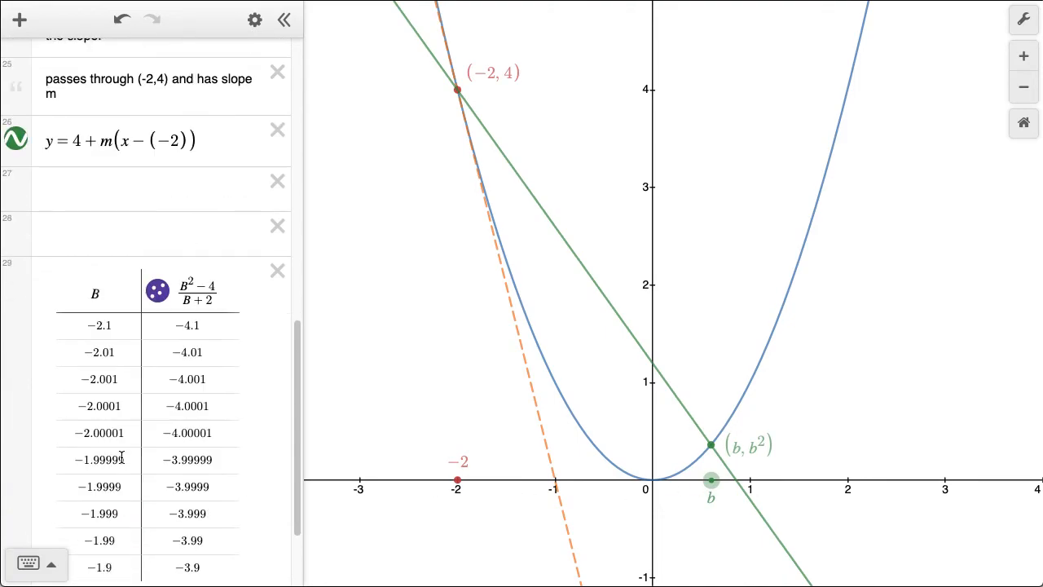
scroll(122, 458, down, 3)
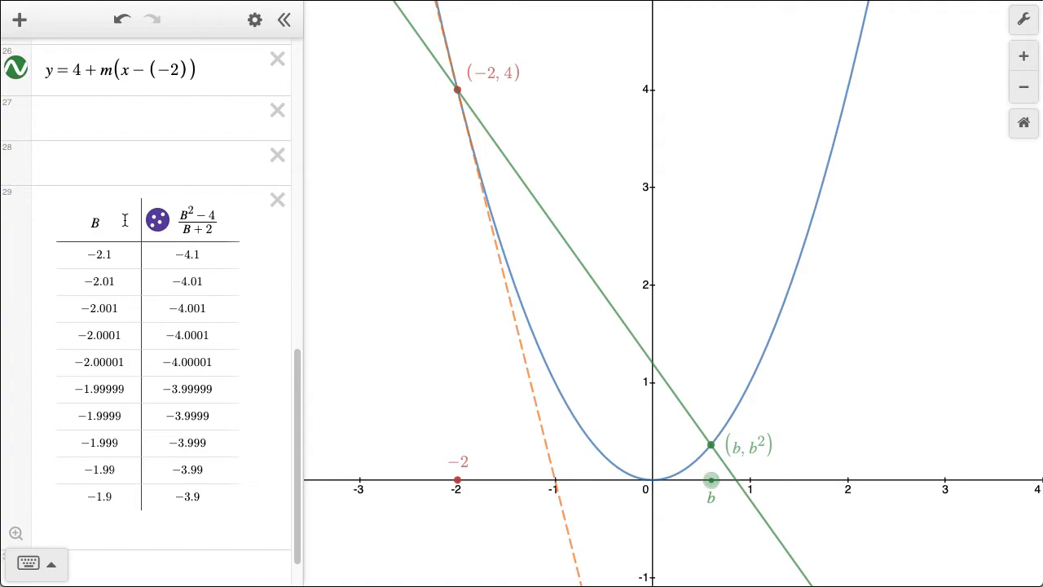
scroll(161, 226, up, 15)
scroll(161, 225, down, 1)
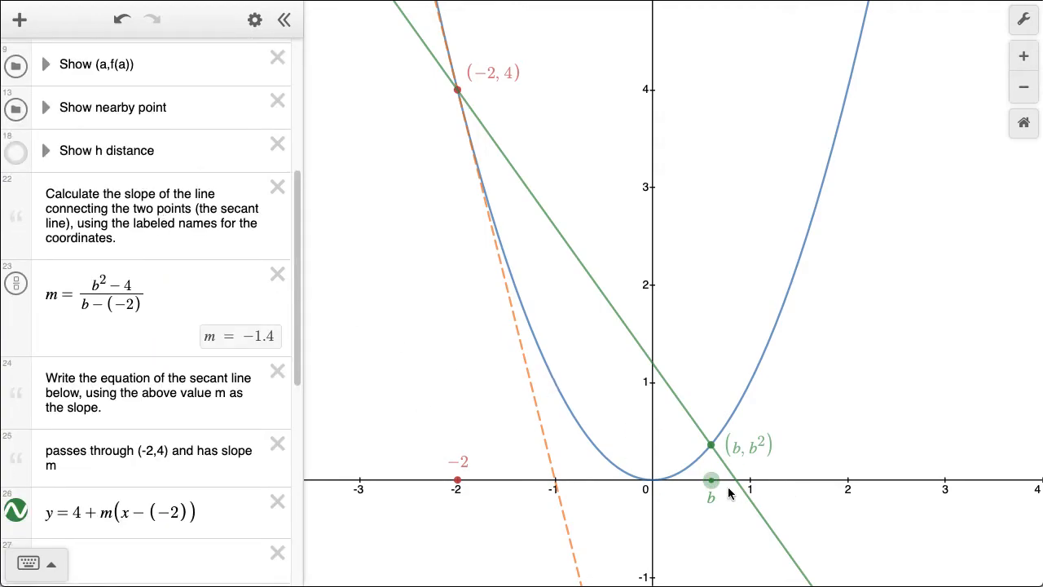
Step: Bring point b near -2 from both sides, to about -1.86 and -2.1, comparing the slope formula with the table of slopes
drag(711, 481, 471, 492)
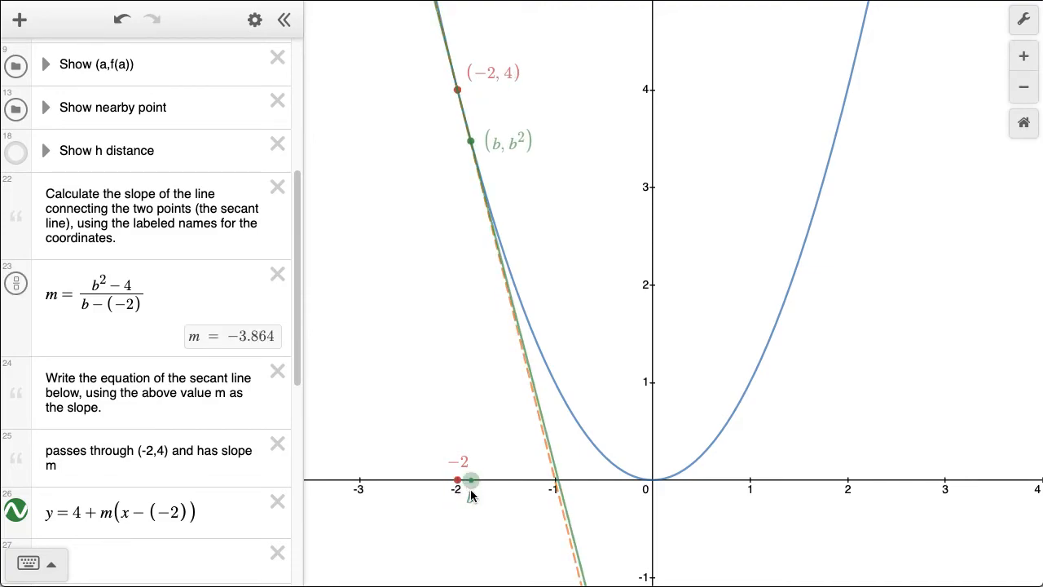
drag(295, 341, 261, 519)
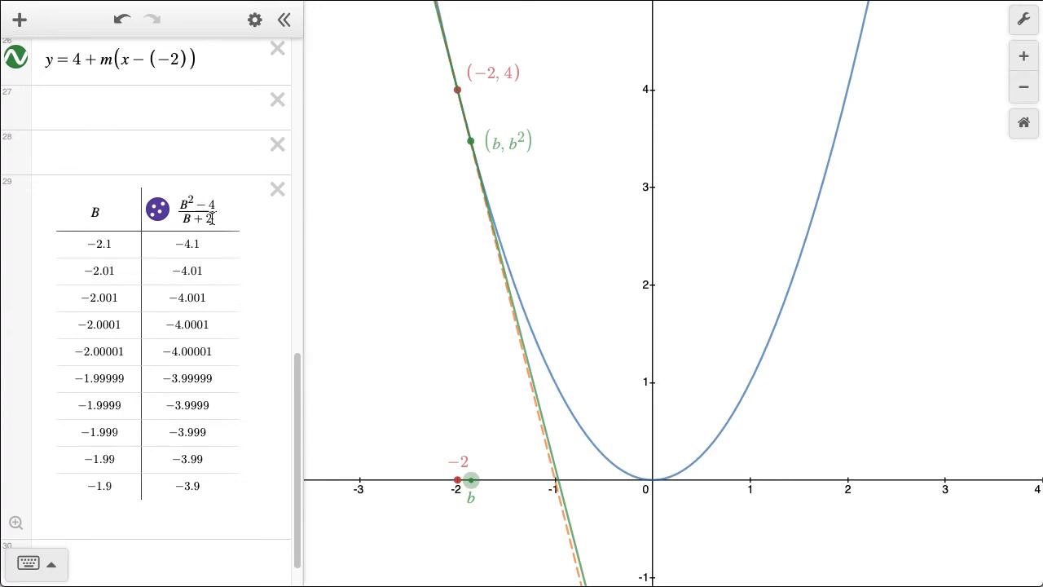
drag(296, 380, 300, 277)
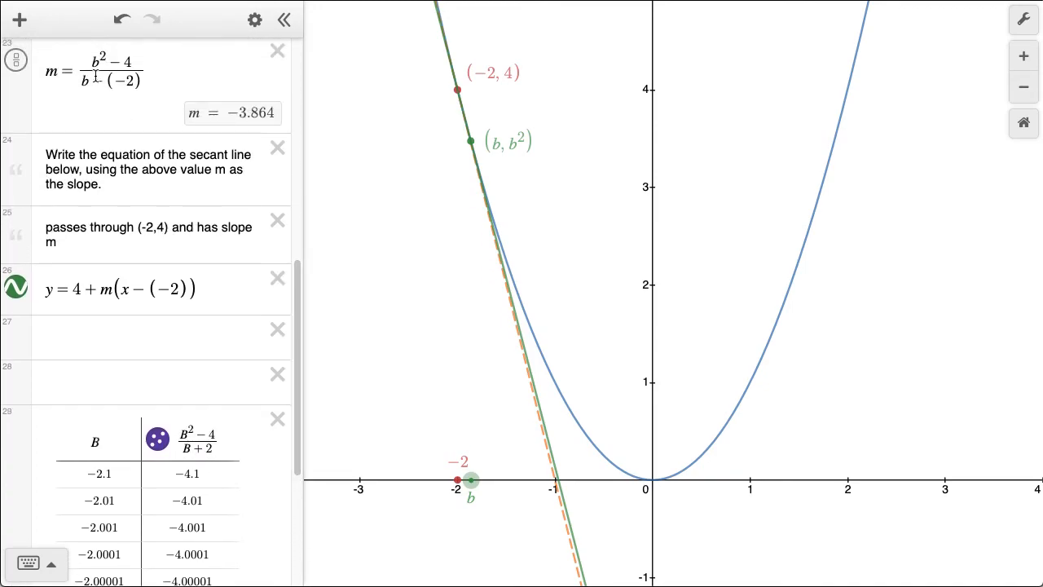
drag(299, 293, 282, 449)
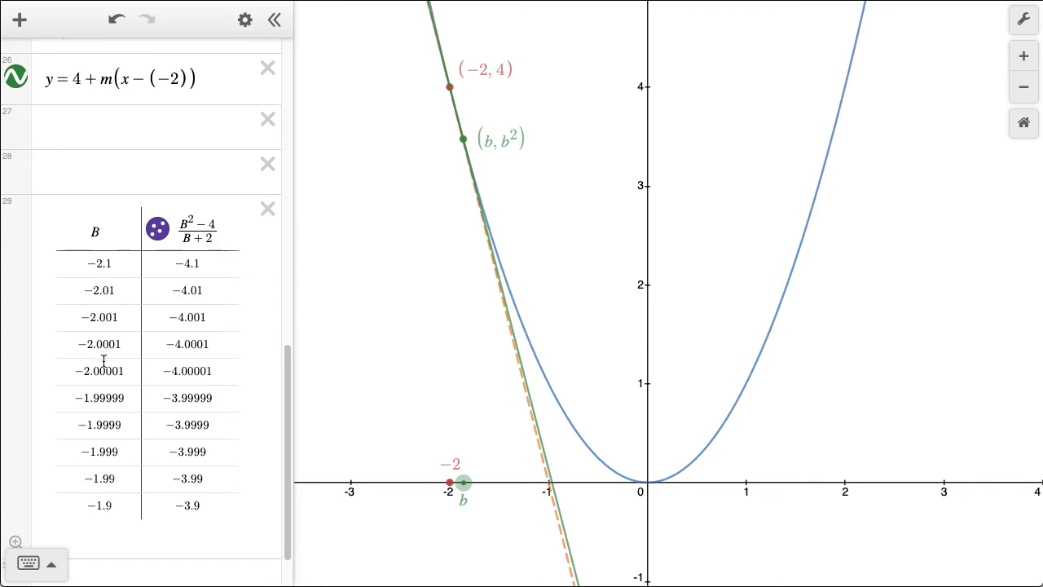
drag(463, 483, 440, 484)
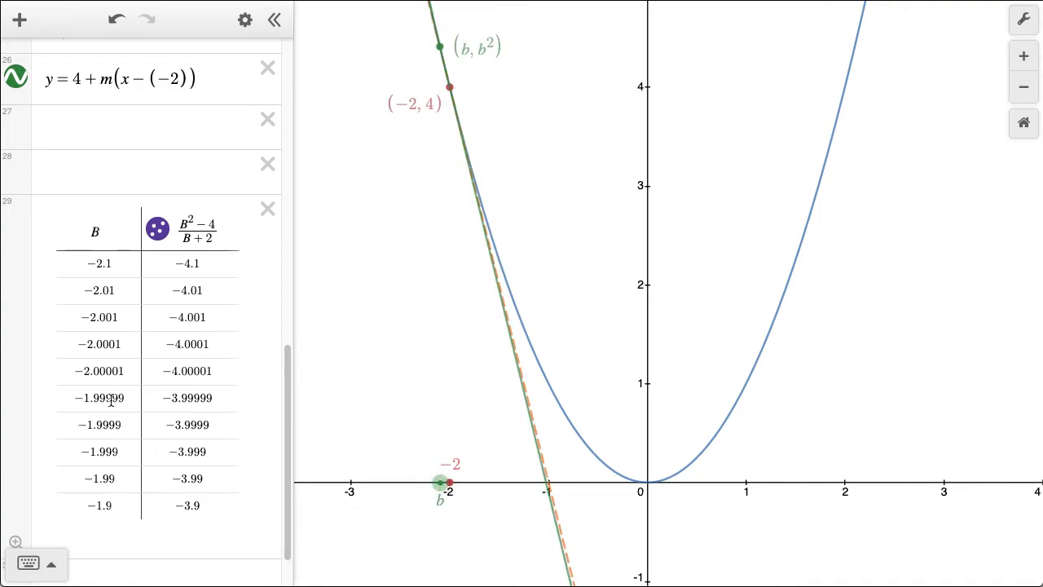
Step: Add a row for B = -2 between -2.00001 and -1.99999 in the slope table, and move point b to about -1.92
click(117, 508)
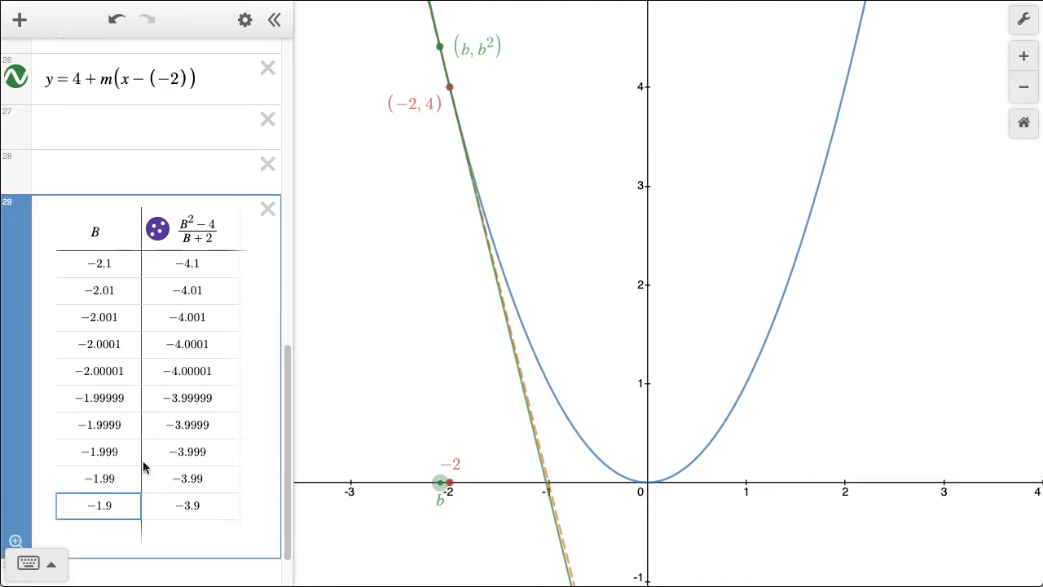
key(Up)
key(Up)
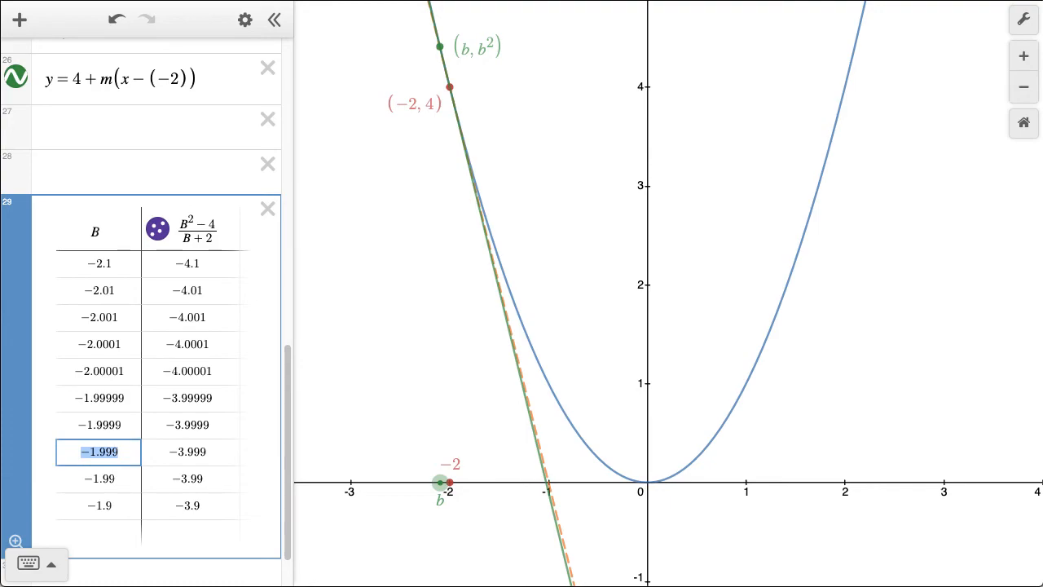
click(130, 371)
key(Return)
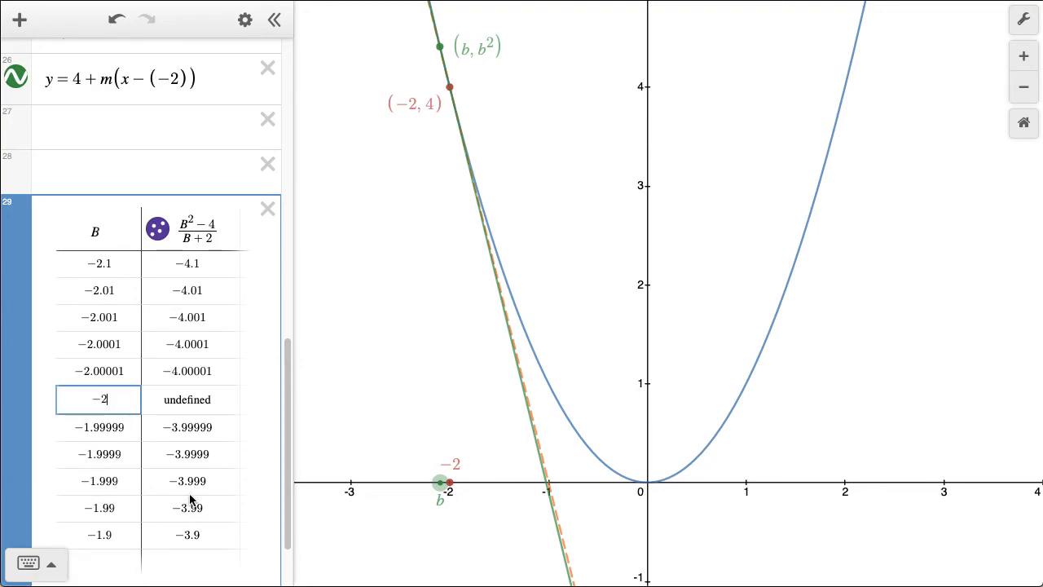
drag(441, 483, 458, 483)
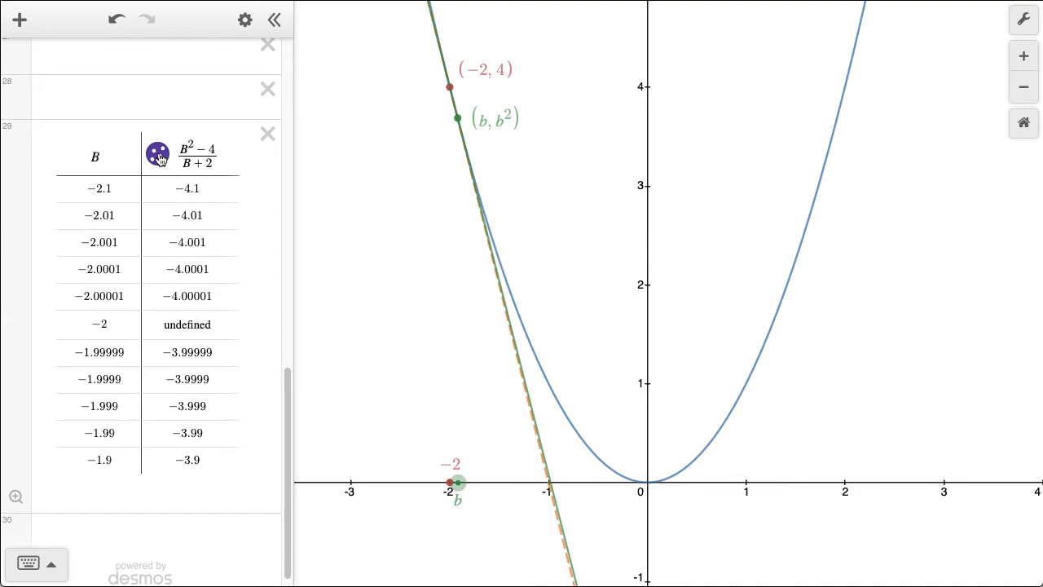
Step: Enter the tangent line equation y = 4 + (-4)(x - (-2)) in the empty expression just above the slope table
click(152, 106)
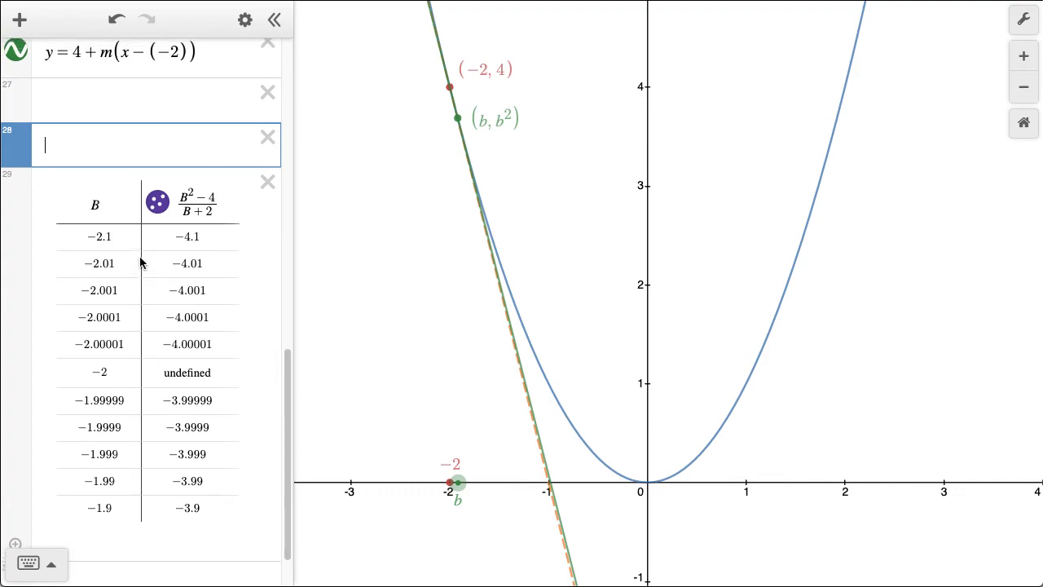
text(y=4+(-4)
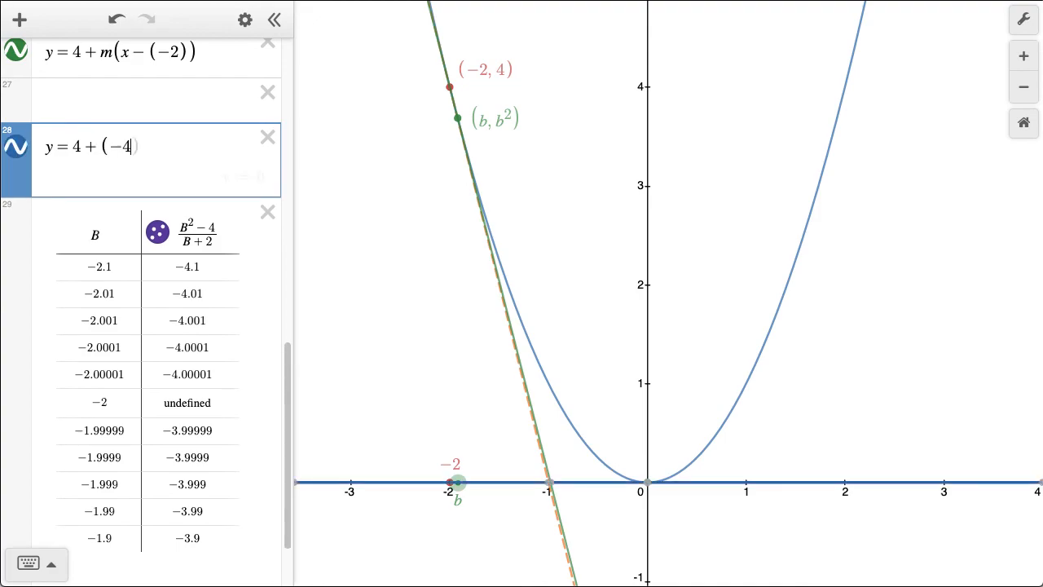
text()()
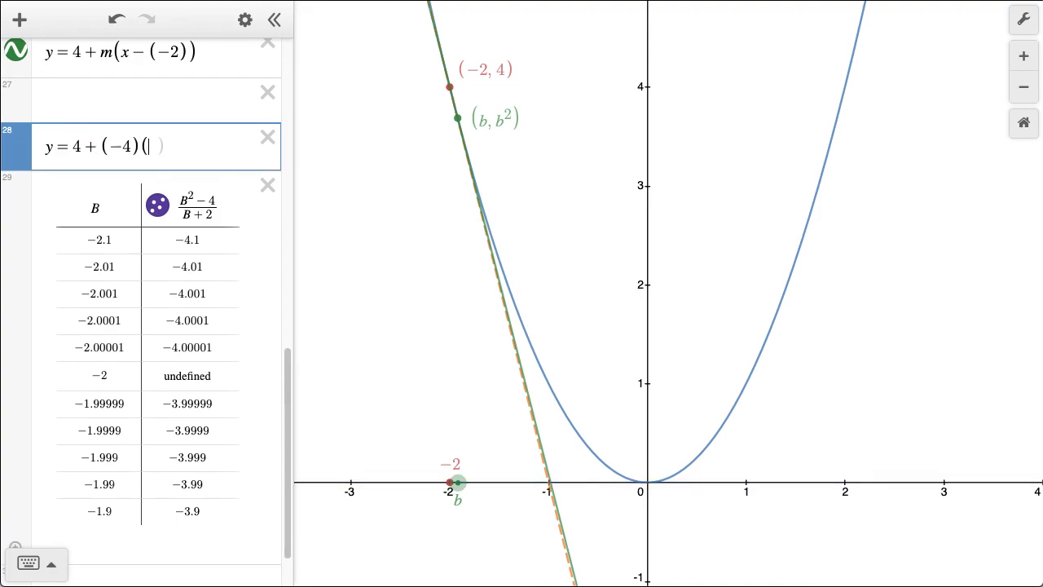
text(x-(-2)
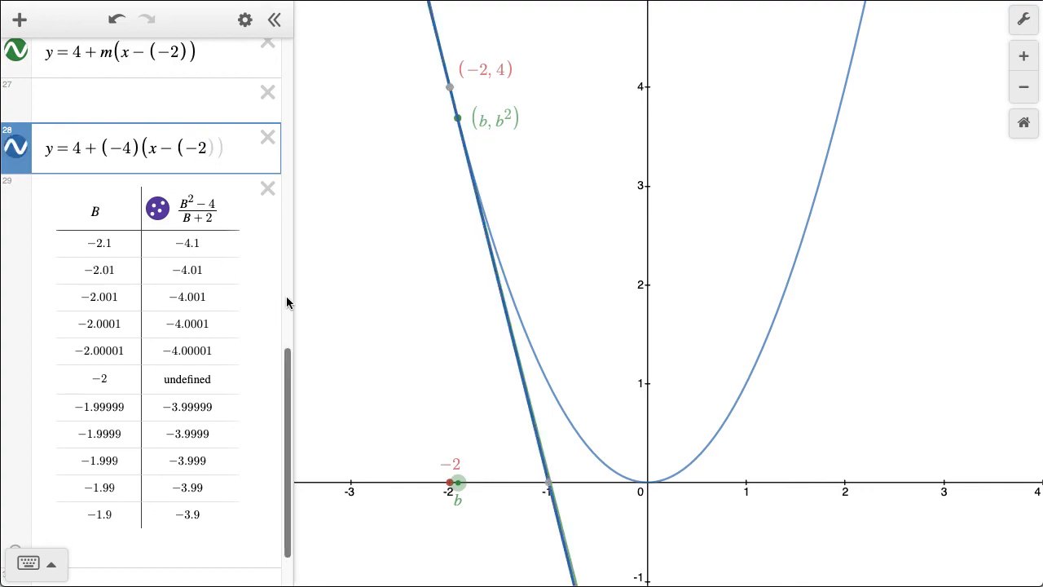
Step: Color the tangent line red and move point b away to about 1.53 to separate the secant line from it
click(16, 146)
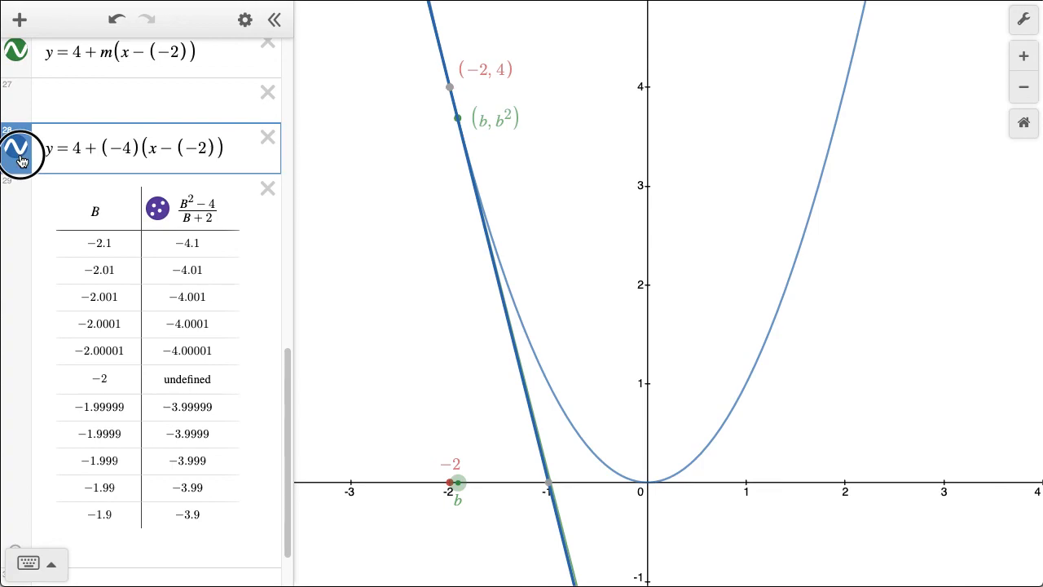
click(150, 144)
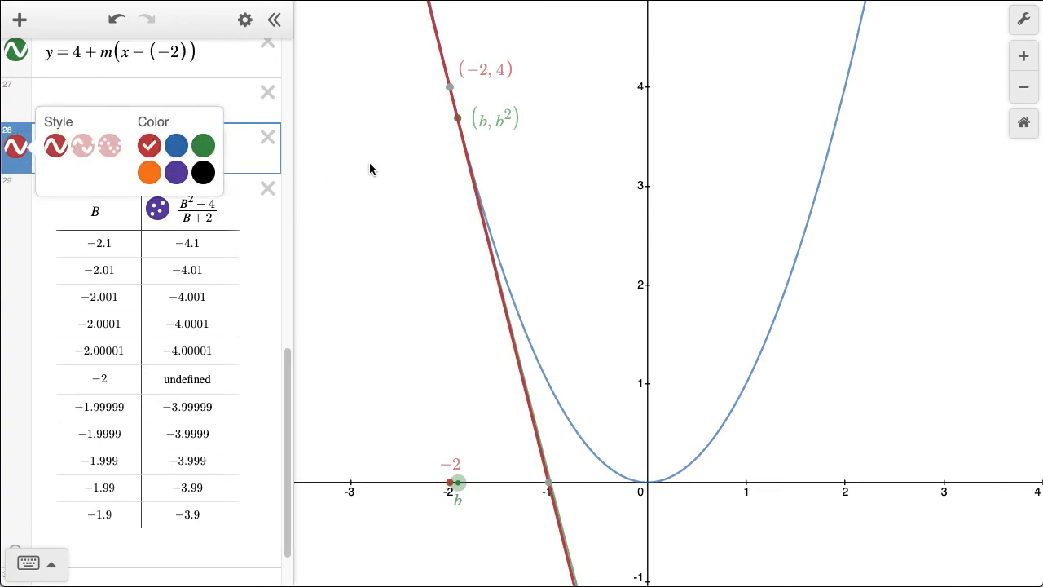
click(503, 238)
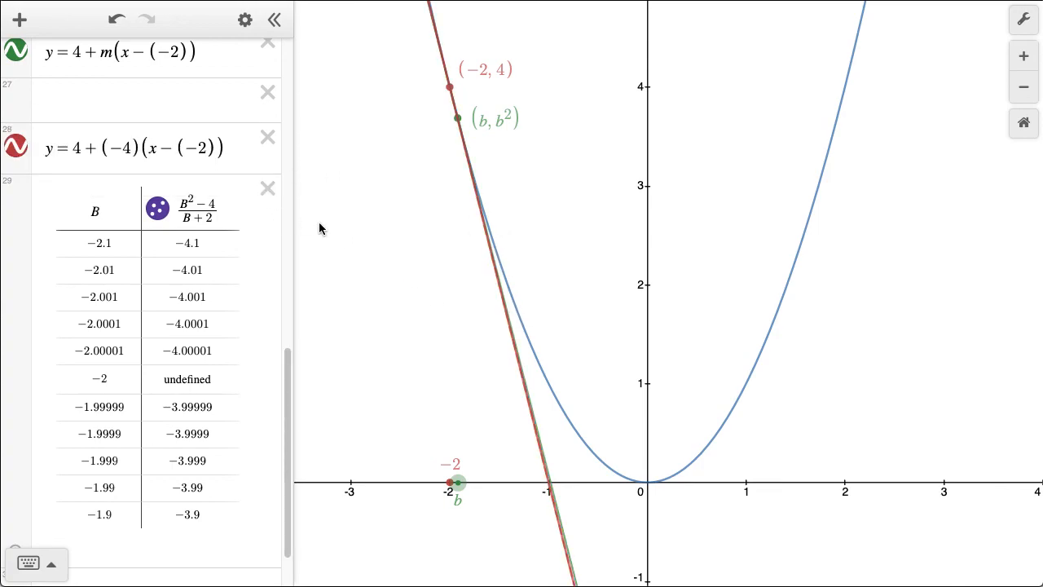
drag(466, 482, 798, 440)
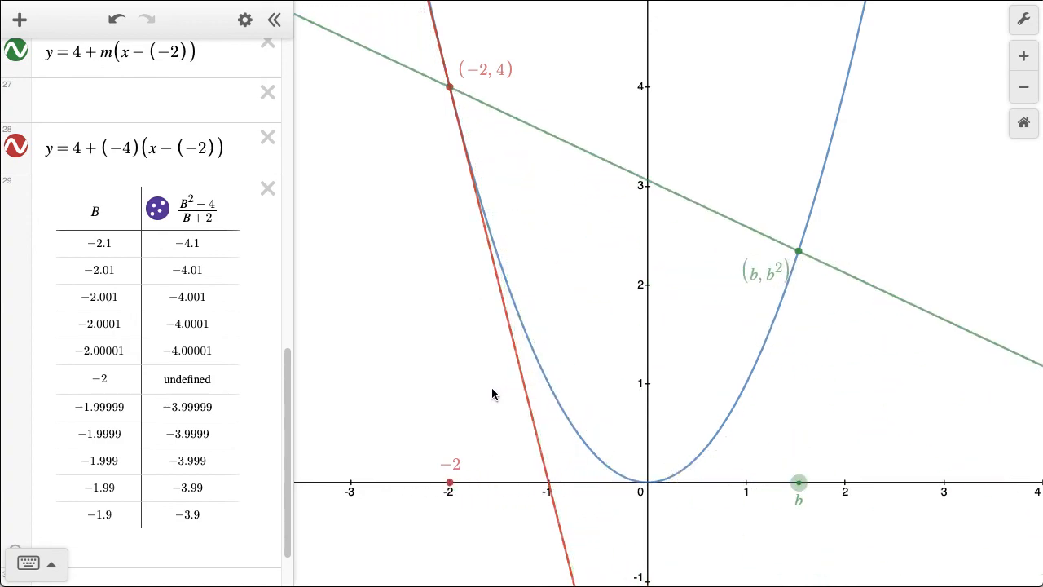